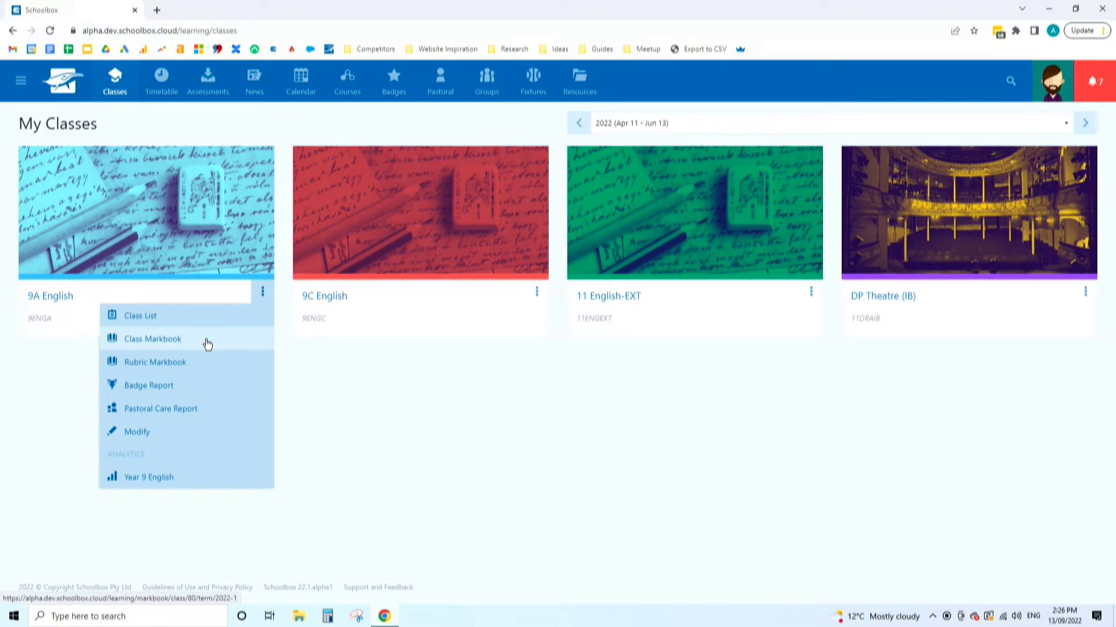
# - From the 9A English class page's ⋮ menu, open the 9ENGA Pastoral Care Report
pyautogui.click(192, 409)
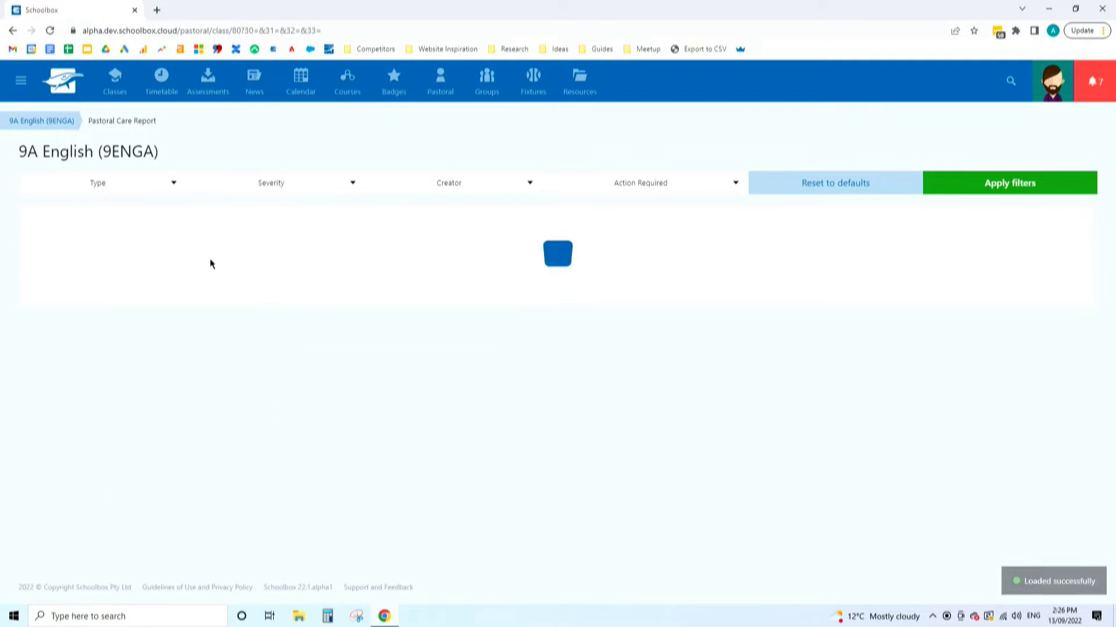
pyautogui.click(13, 30)
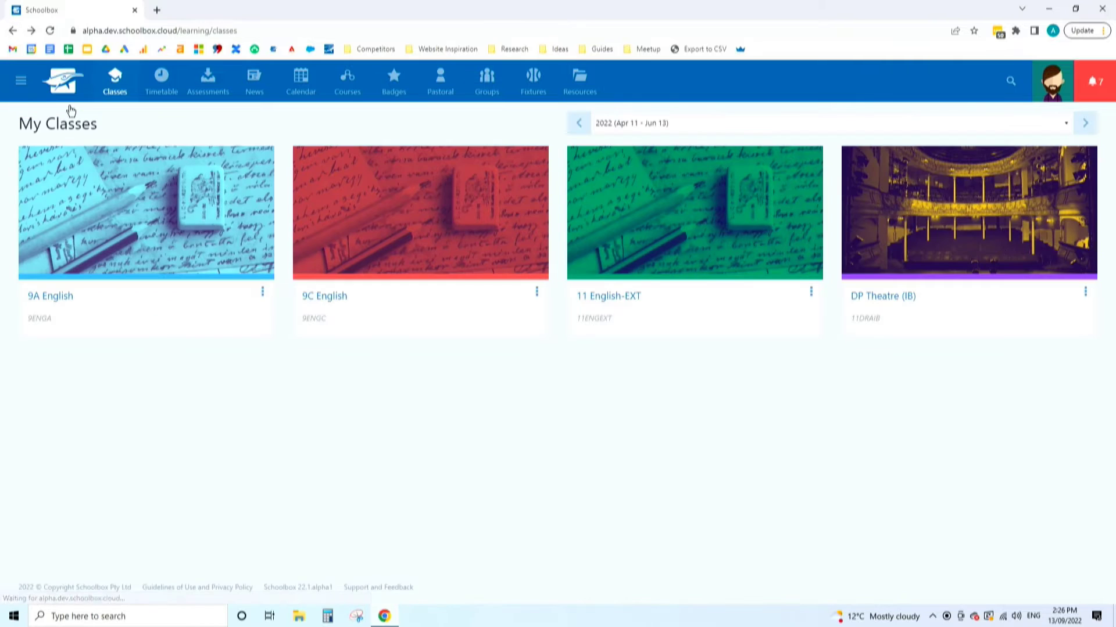
pyautogui.click(71, 297)
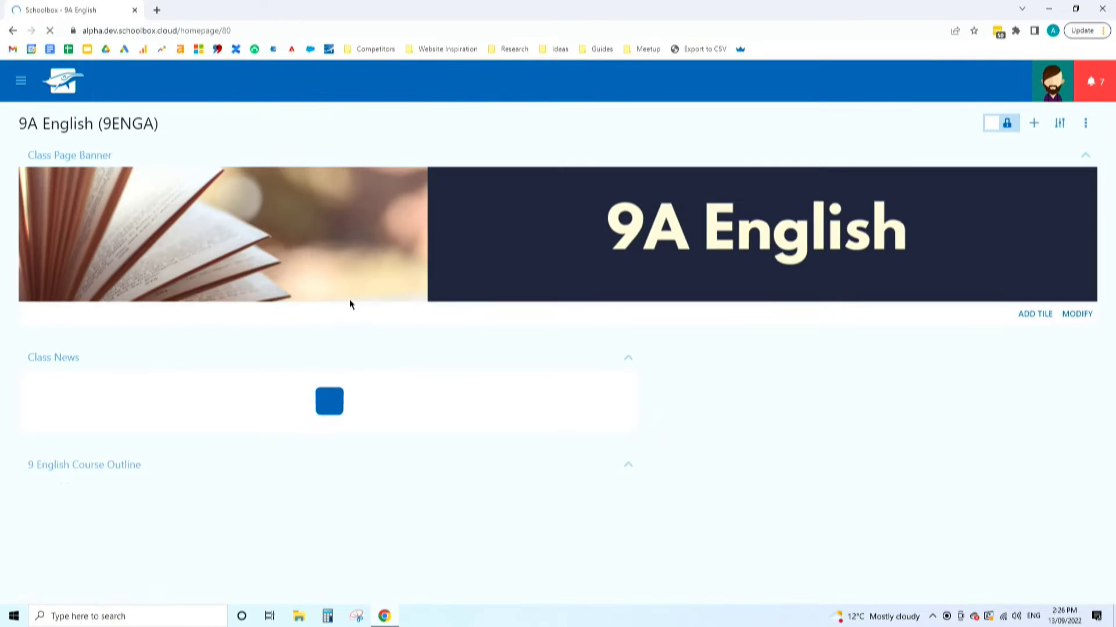
pyautogui.click(1075, 123)
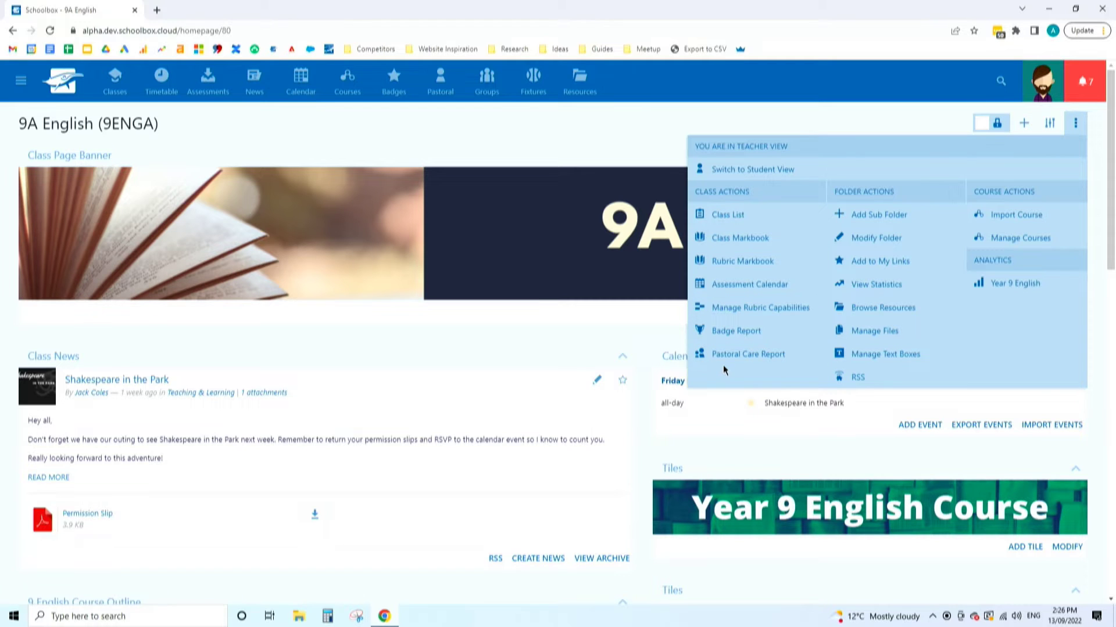
pyautogui.click(739, 354)
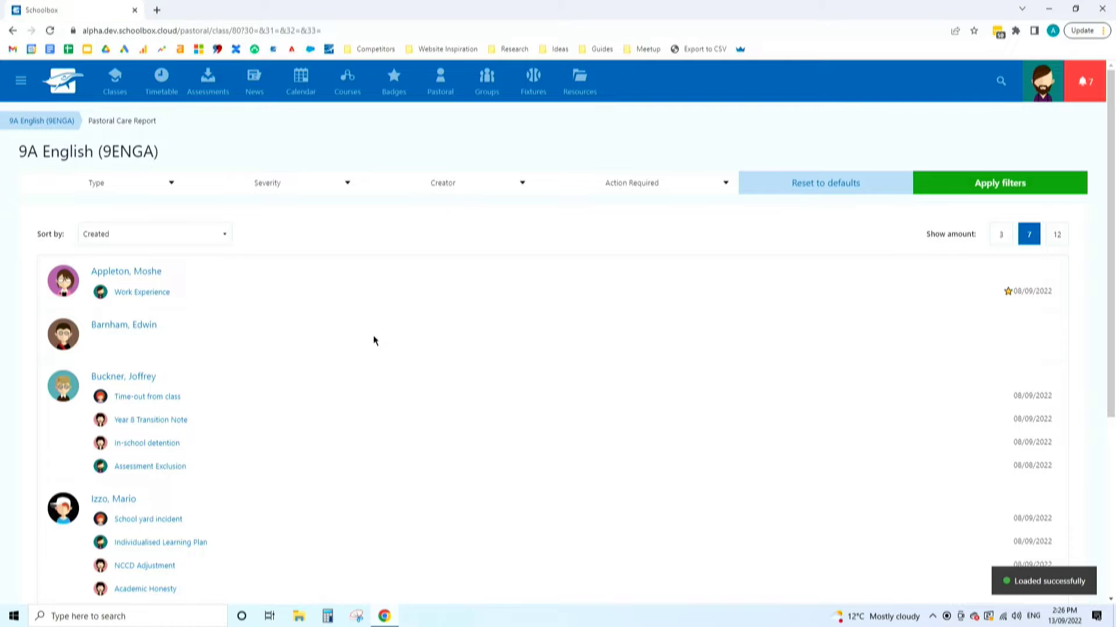
# - Tick Academic and Additional Support in the report's Type filter
pyautogui.scroll(-2, 373, 340)
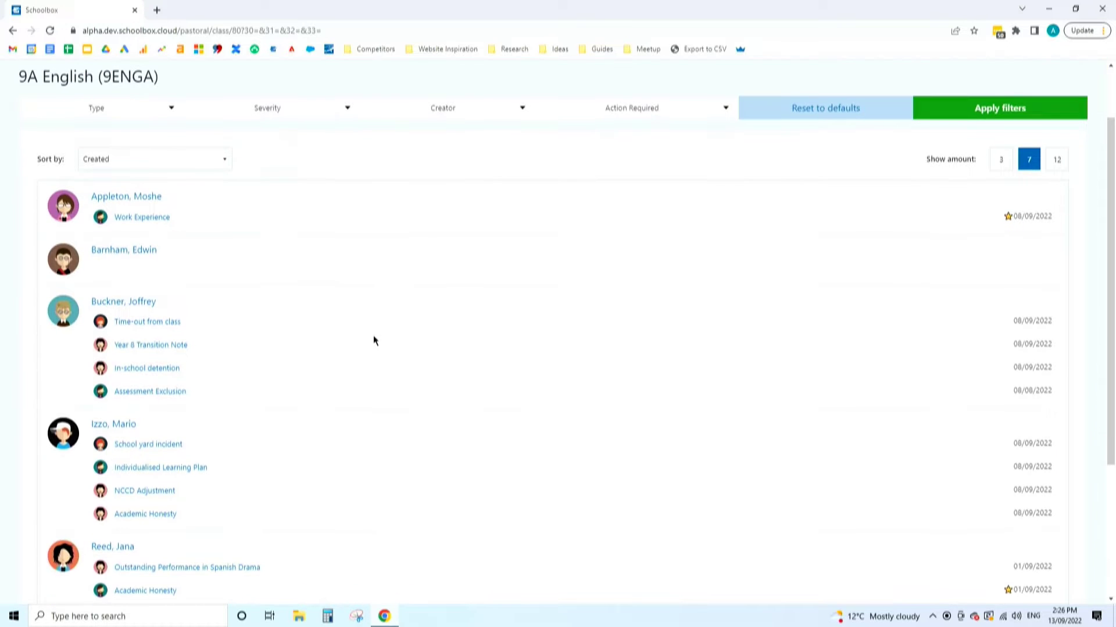
pyautogui.scroll(2, 373, 341)
pyautogui.click(129, 182)
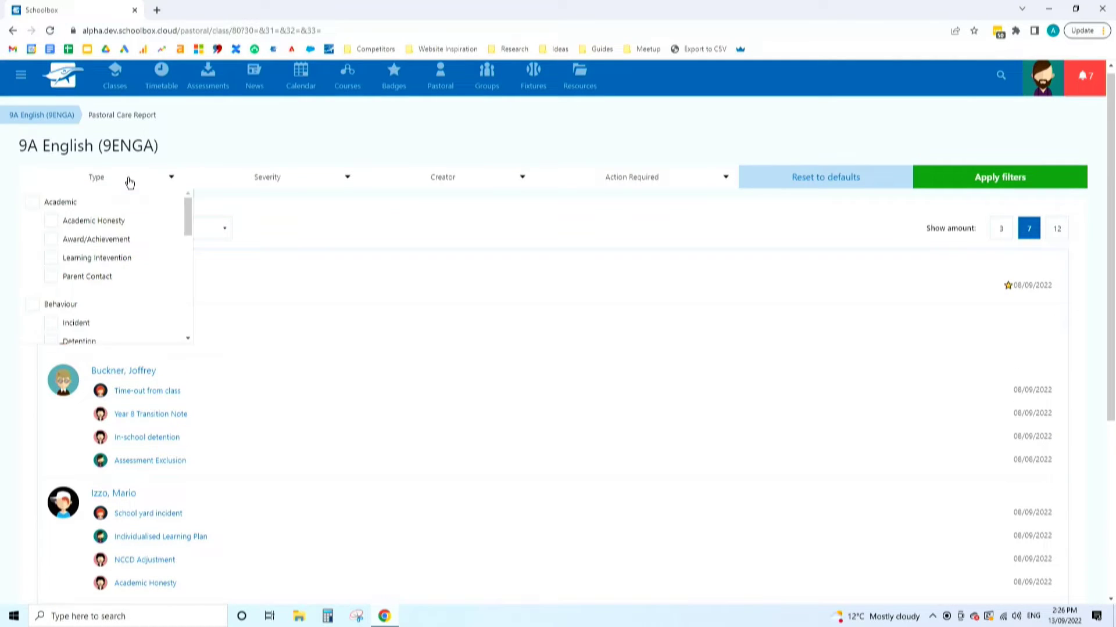
pyautogui.click(37, 206)
pyautogui.scroll(-1, 97, 293)
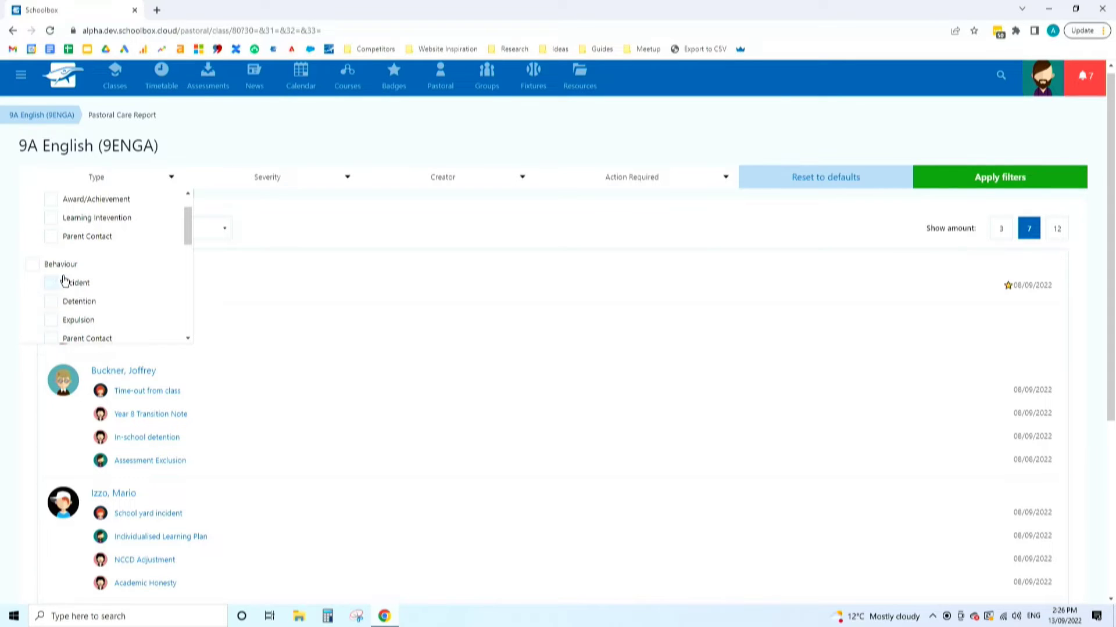
pyautogui.scroll(-3, 60, 304)
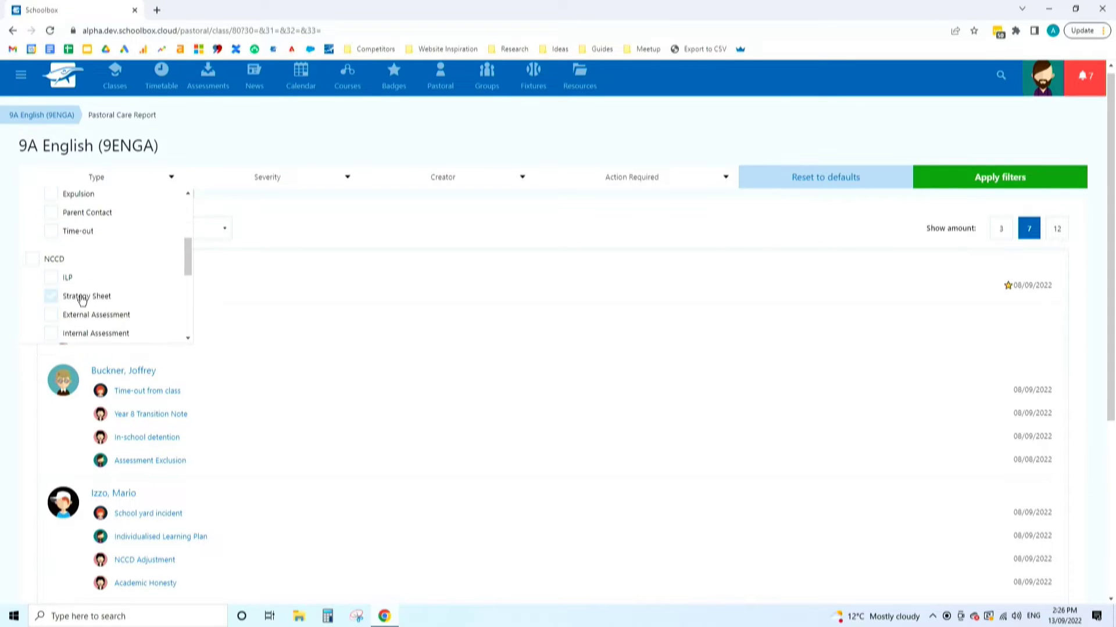
pyautogui.scroll(-2, 64, 265)
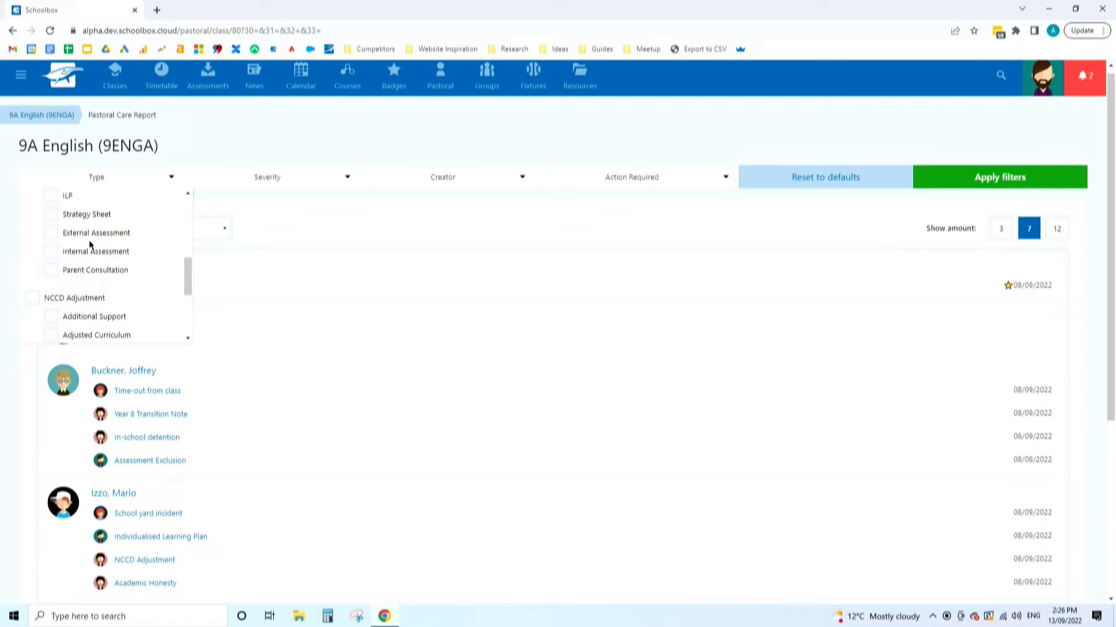
pyautogui.click(52, 318)
pyautogui.scroll(-2, 58, 322)
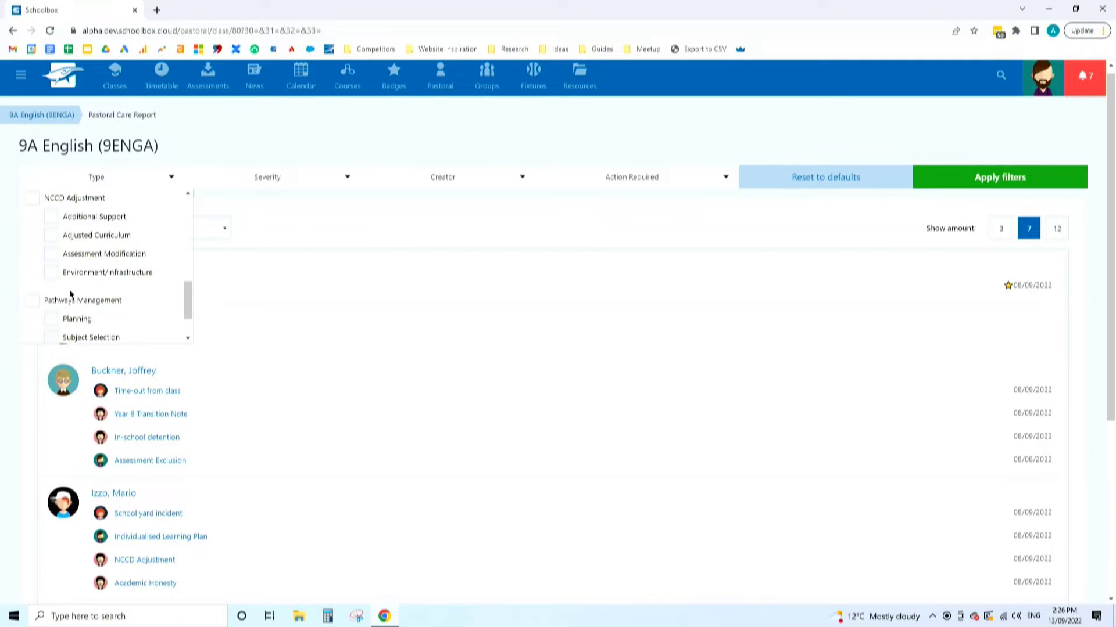
# - Check the Severity options, limit Creator to your own entries, and review Action Required options
pyautogui.click(294, 181)
pyautogui.click(395, 177)
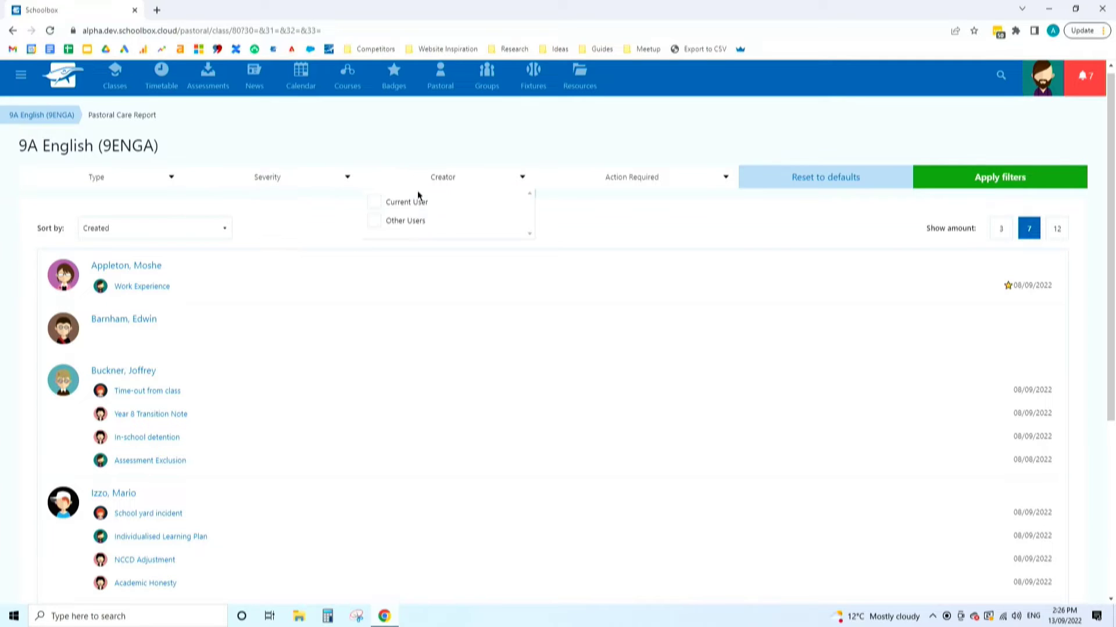
pyautogui.click(419, 202)
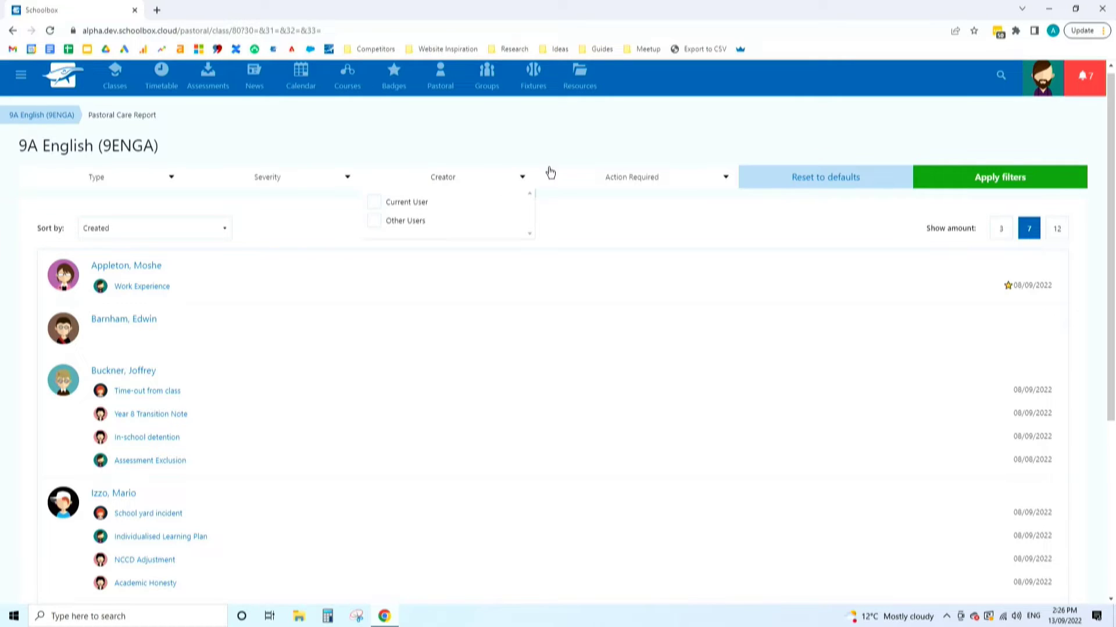
pyautogui.click(613, 183)
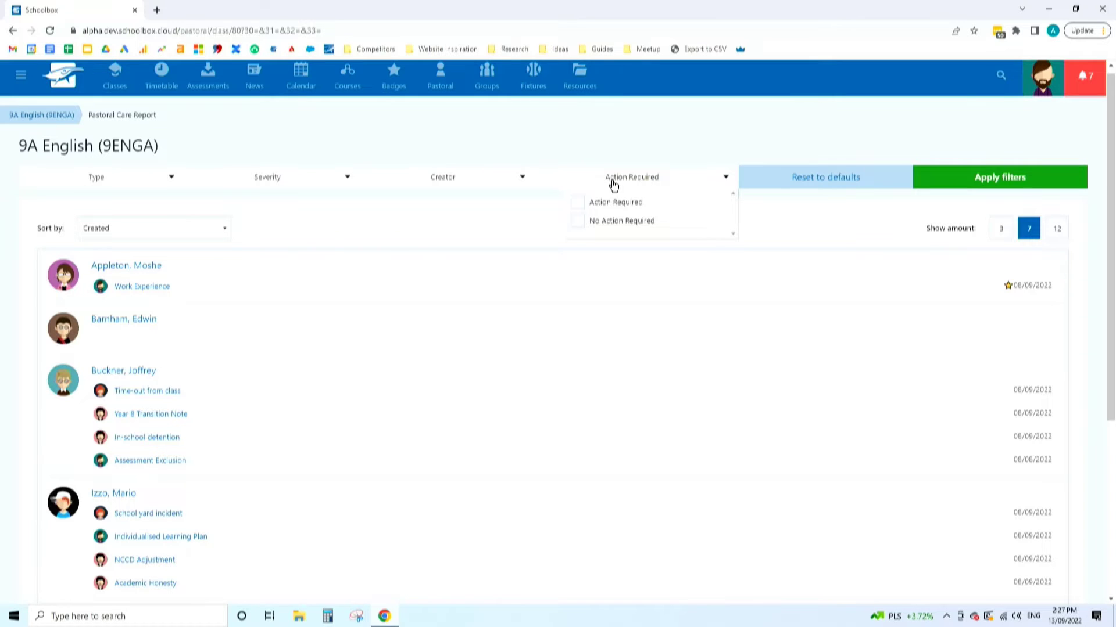
pyautogui.click(532, 155)
pyautogui.scroll(-4, 401, 267)
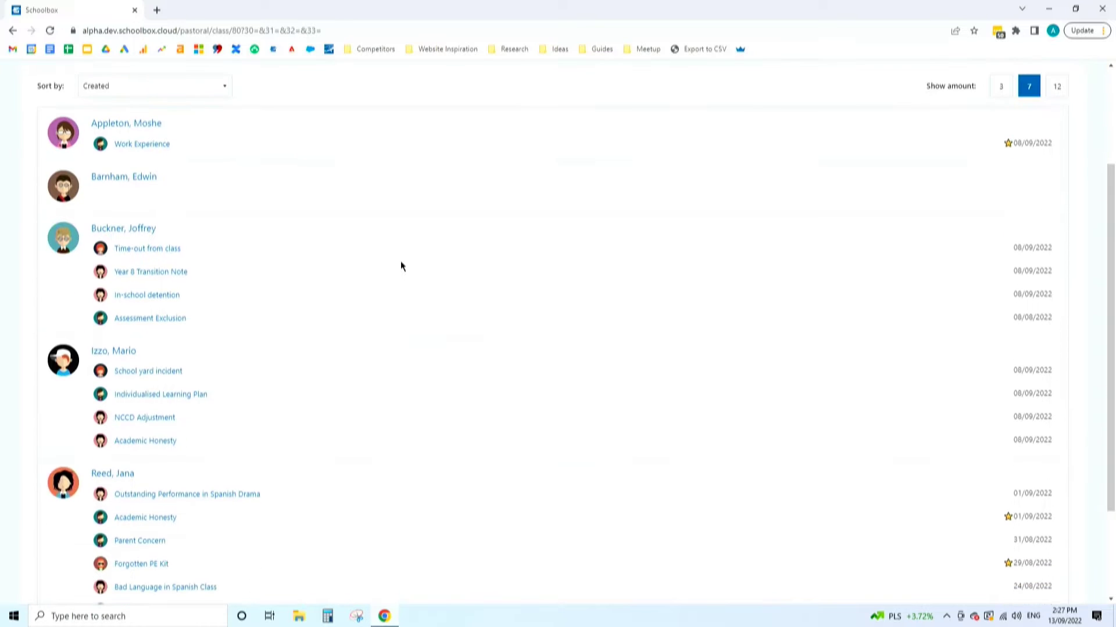
pyautogui.scroll(2, 401, 266)
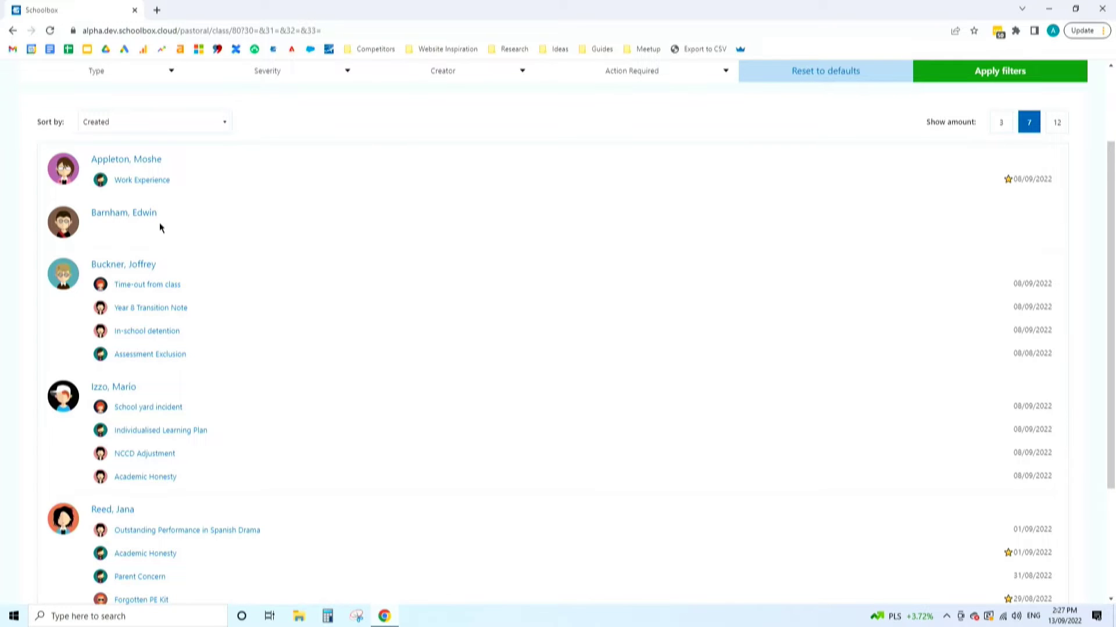
pyautogui.scroll(1, 179, 225)
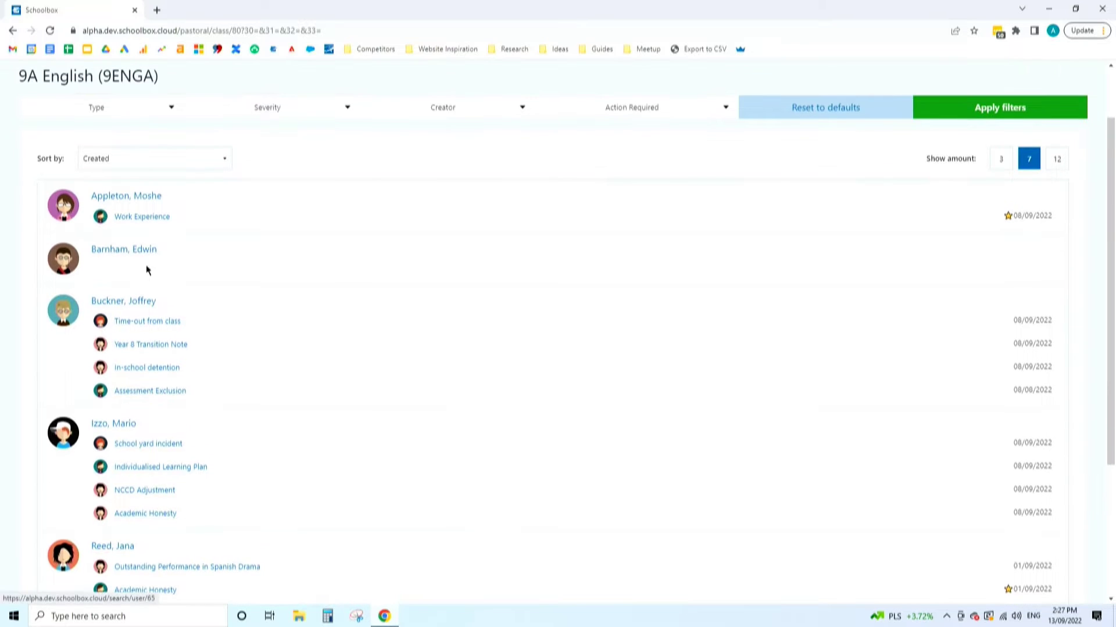
pyautogui.click(132, 155)
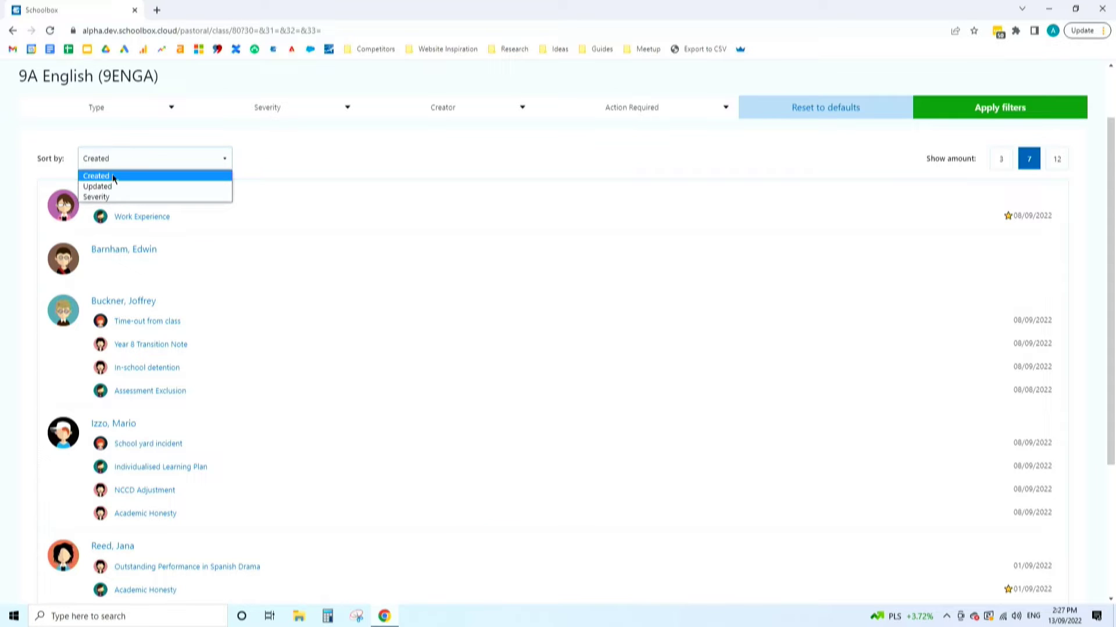
pyautogui.click(135, 175)
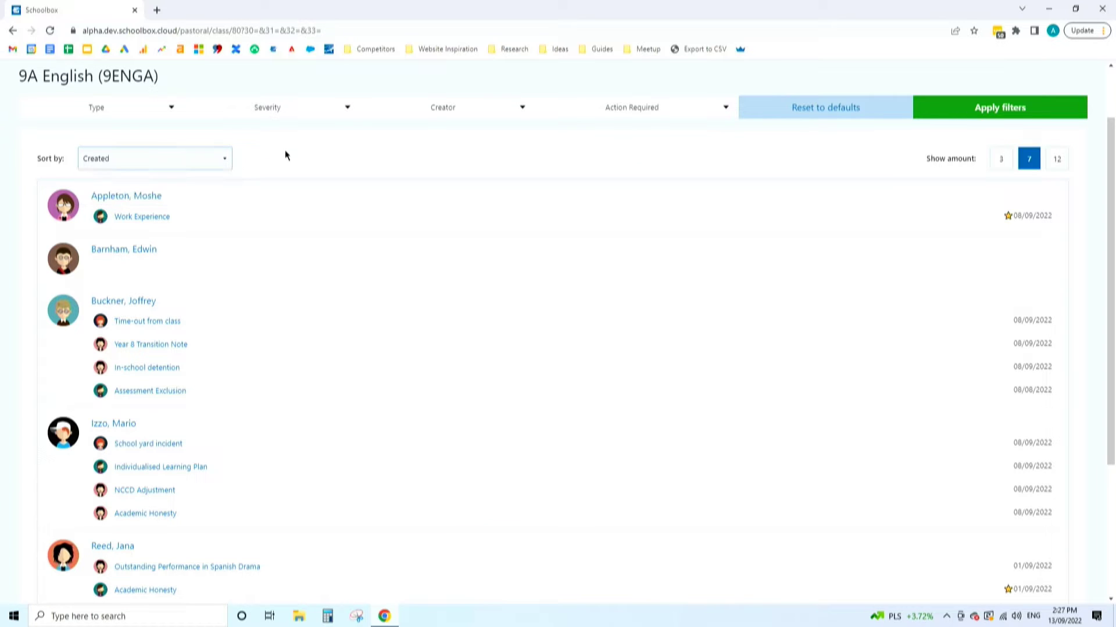
pyautogui.scroll(-4, 511, 302)
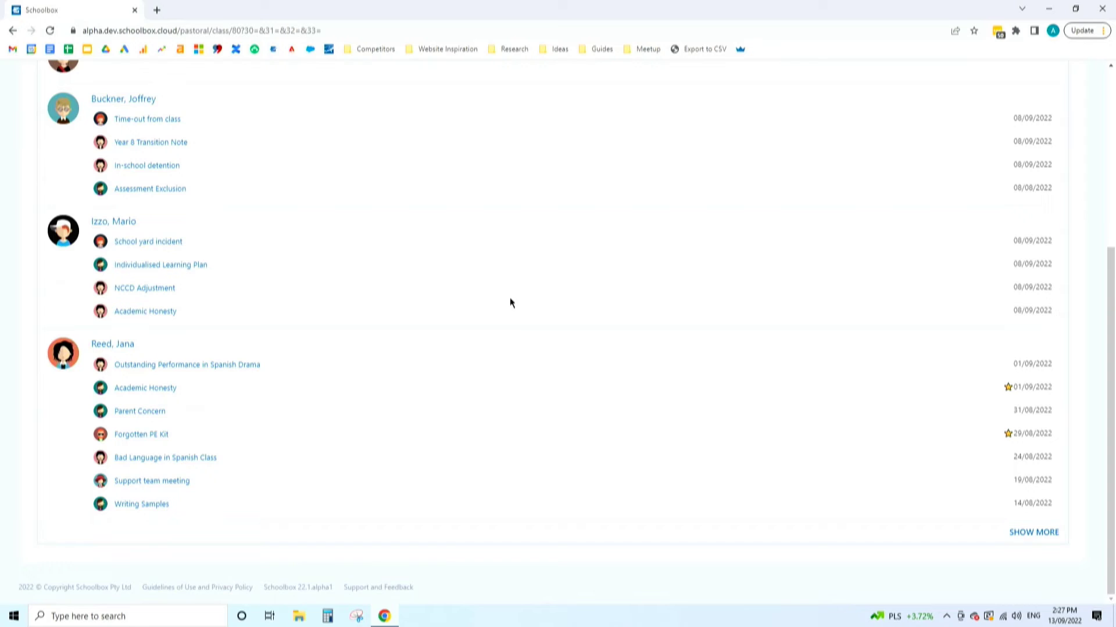
pyautogui.click(1032, 532)
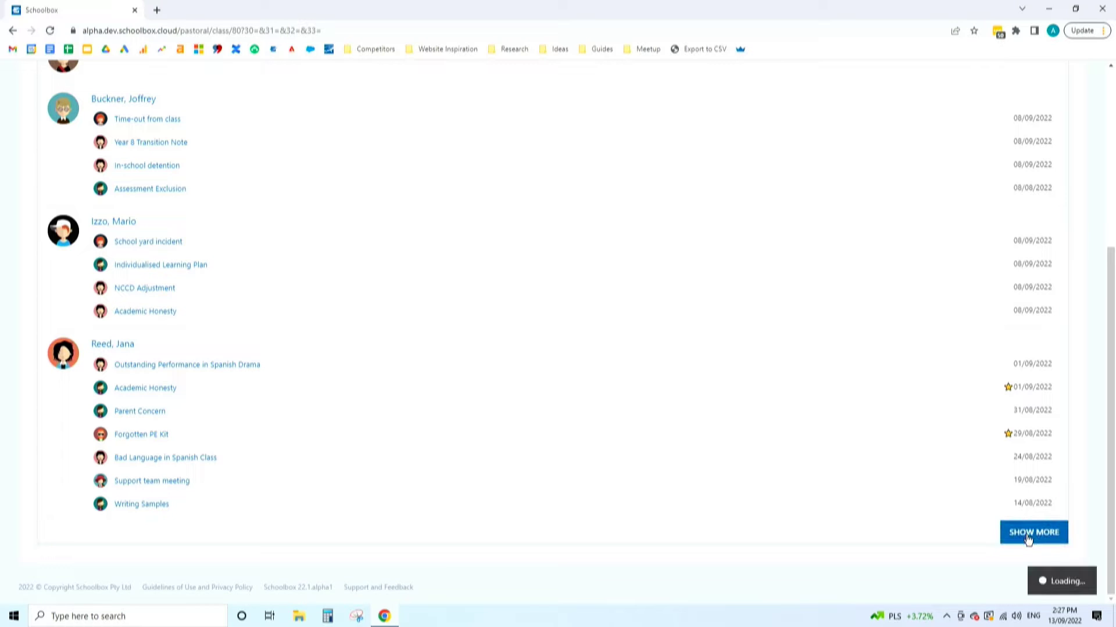
pyautogui.scroll(-3, 883, 475)
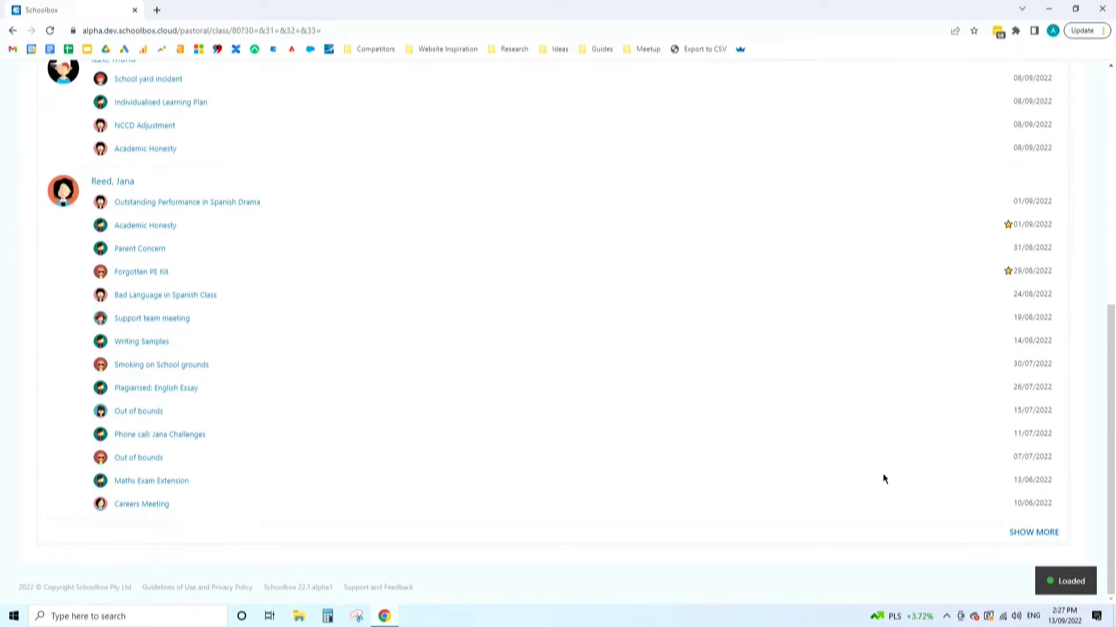
pyautogui.click(1033, 532)
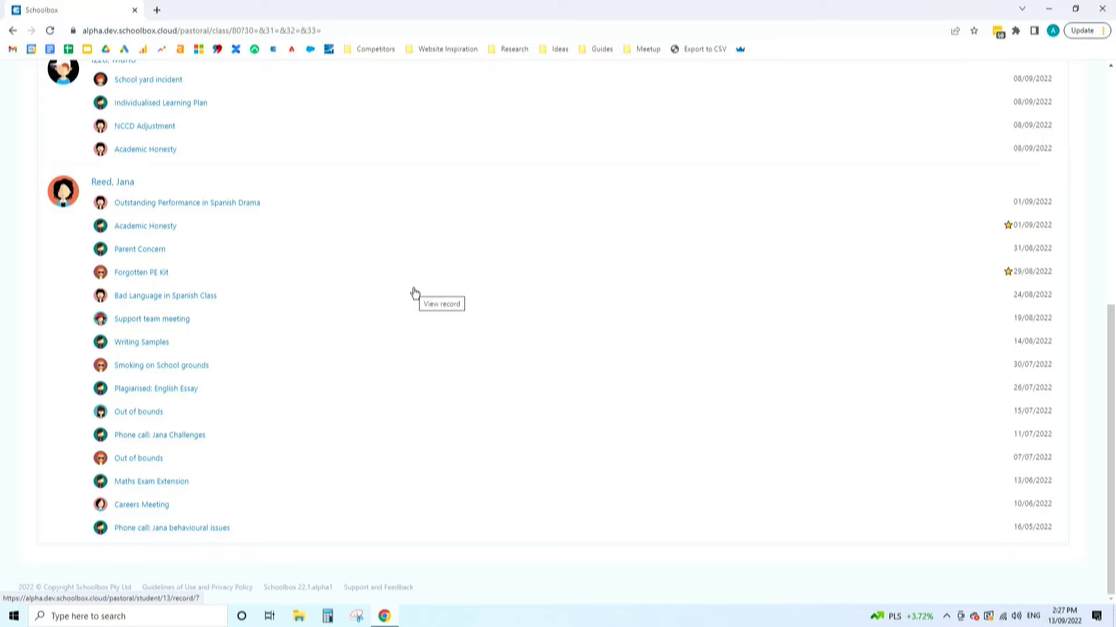
# - Tick Behaviour with all its sub-types in the Type filter and apply it to the report
pyautogui.scroll(8, 176, 326)
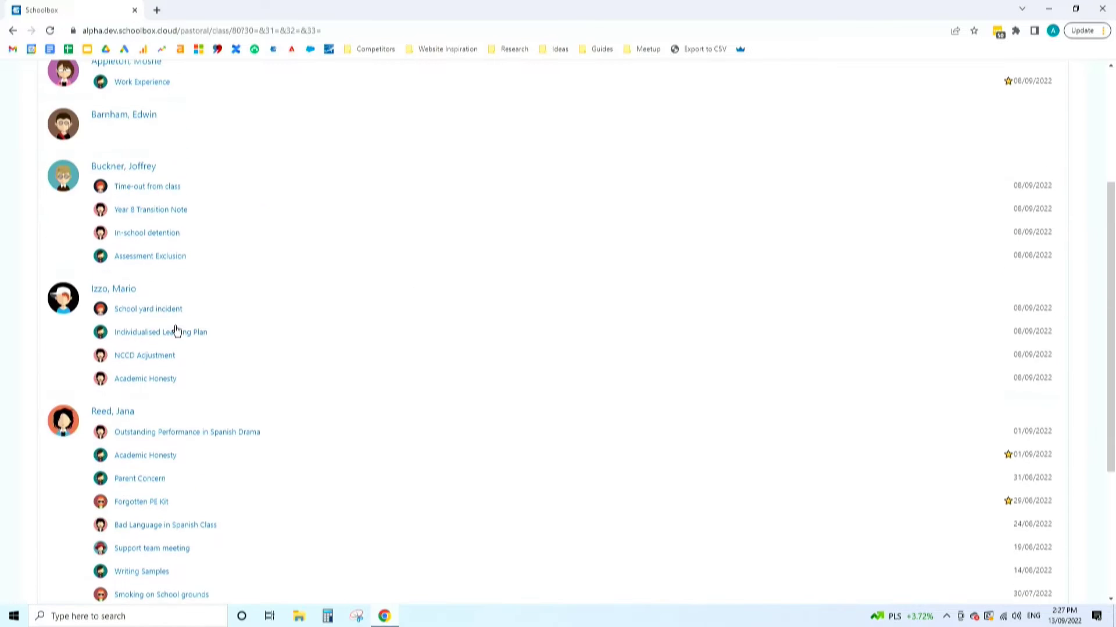
pyautogui.click(142, 184)
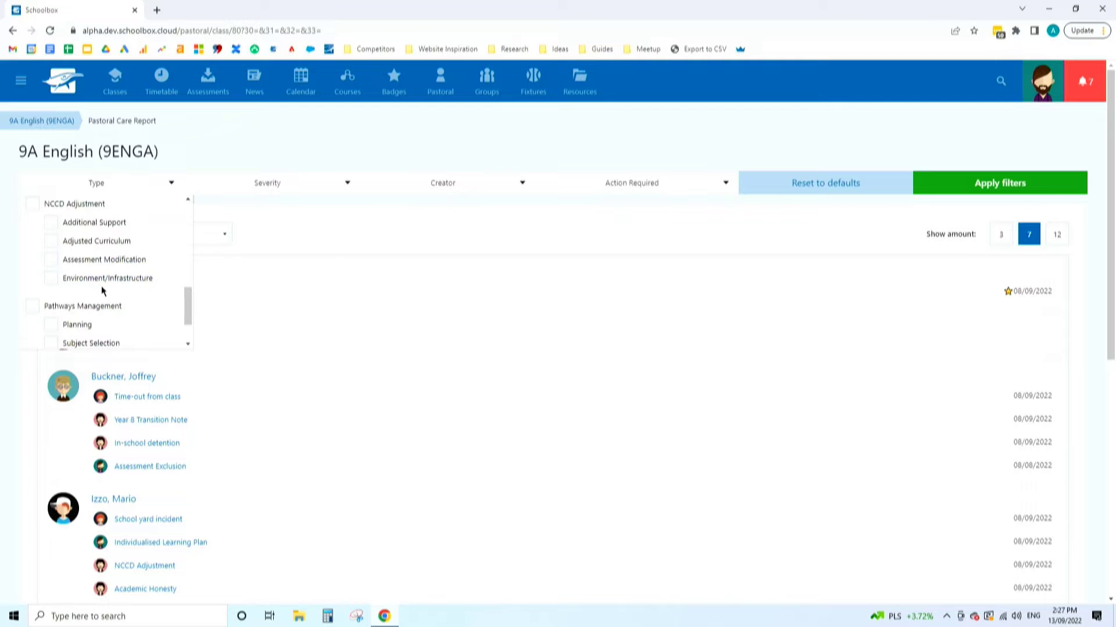
pyautogui.scroll(5, 101, 286)
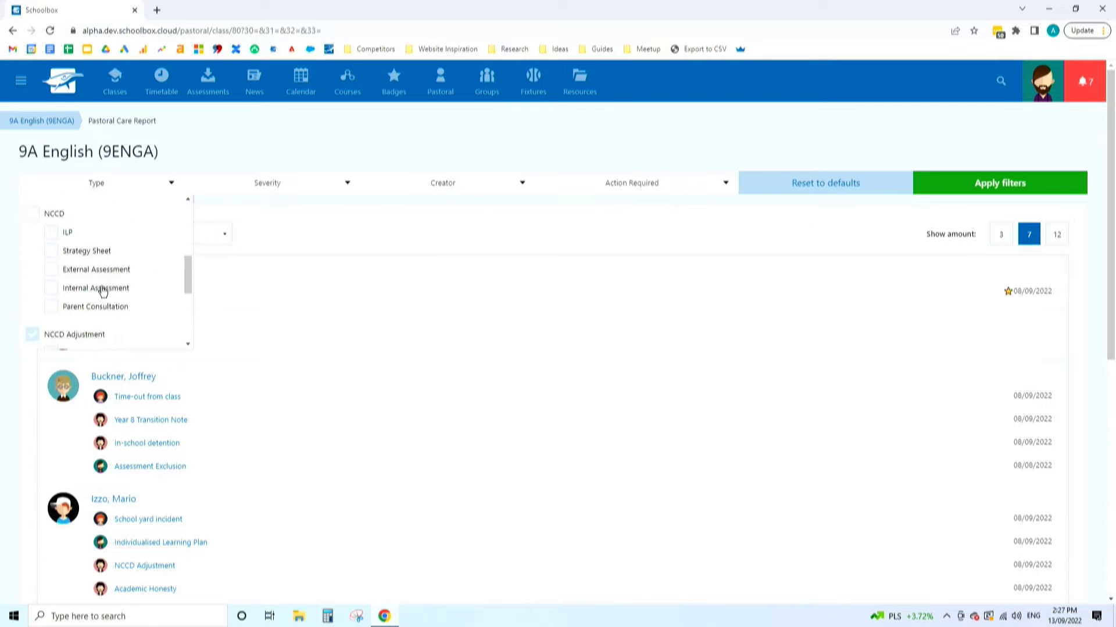
pyautogui.scroll(2, 53, 265)
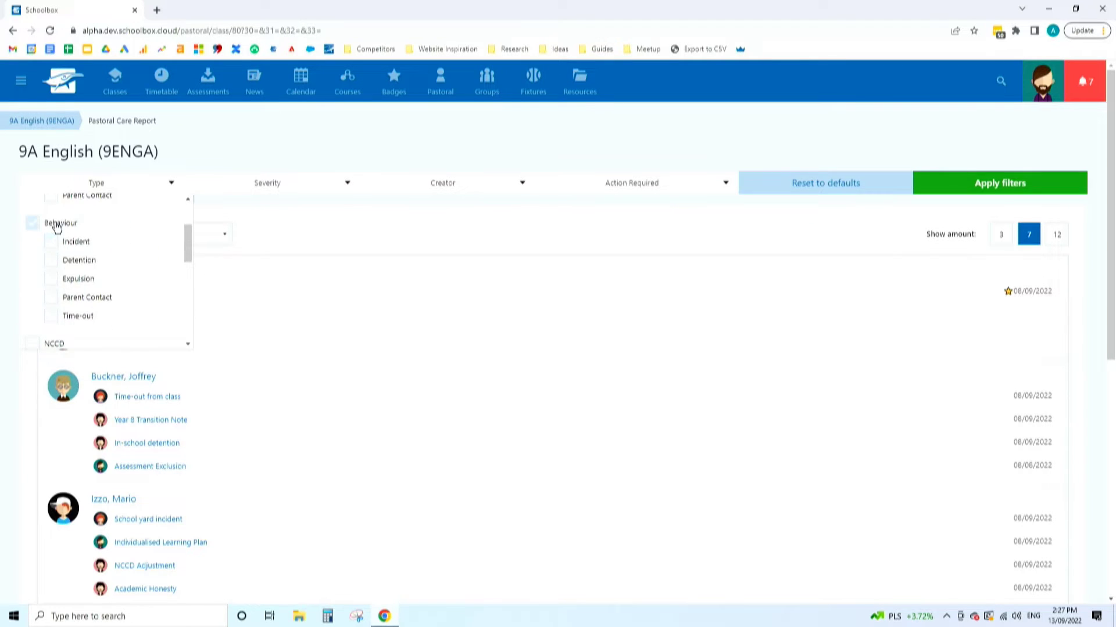
pyautogui.click(57, 225)
pyautogui.click(957, 312)
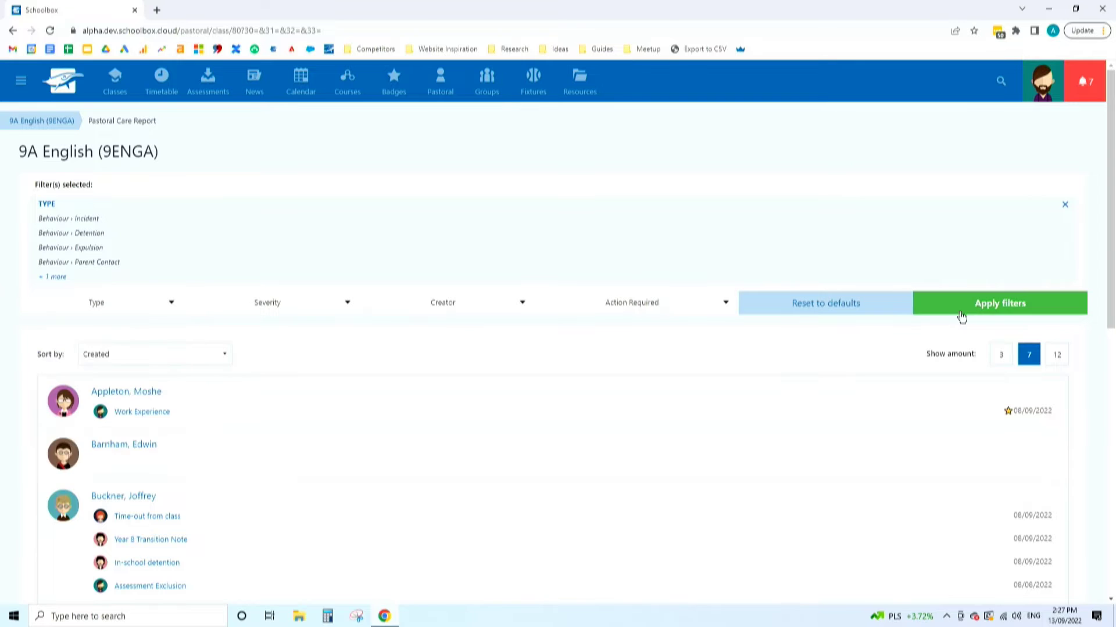
pyautogui.scroll(-2, 628, 325)
pyautogui.scroll(-3, 628, 328)
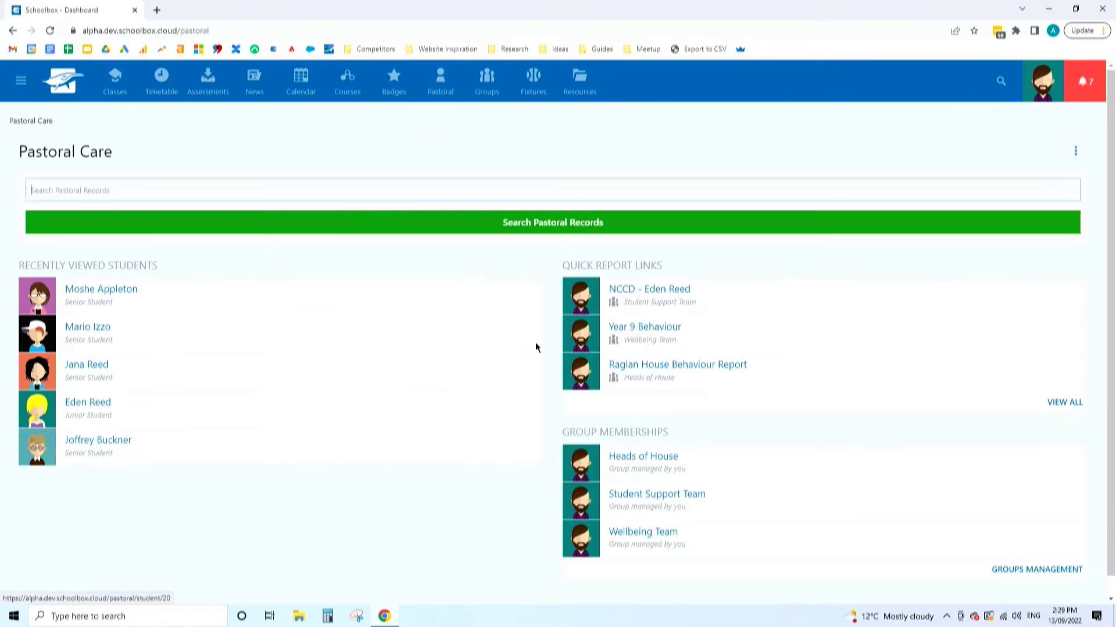
# - From the full Quick Report Links list, edit the Year 9 Behaviour report
pyautogui.click(1059, 400)
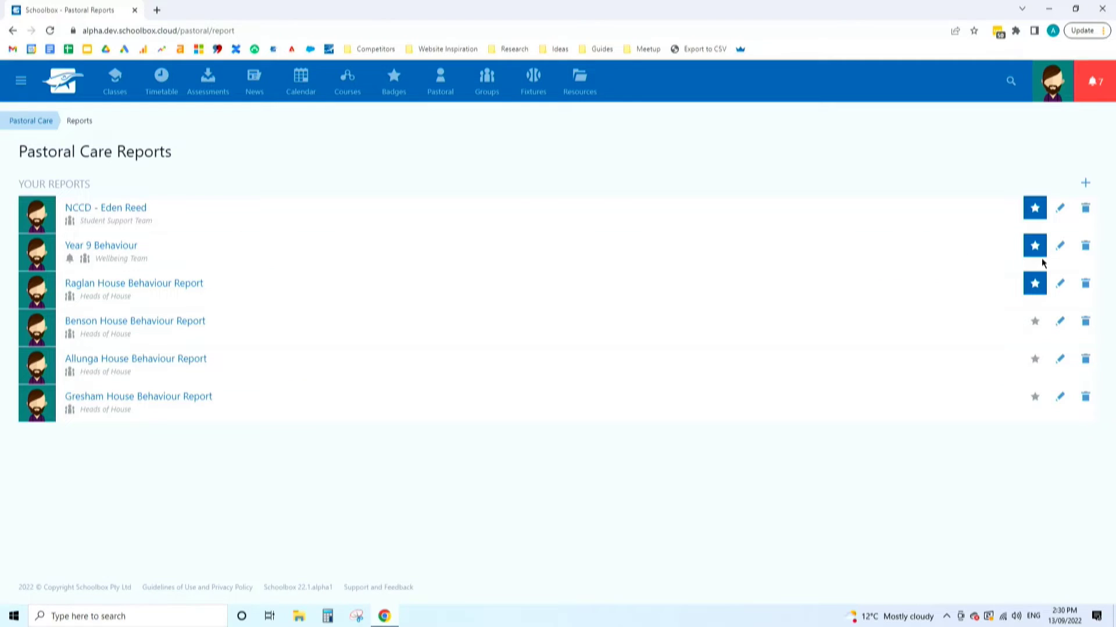
pyautogui.click(1058, 247)
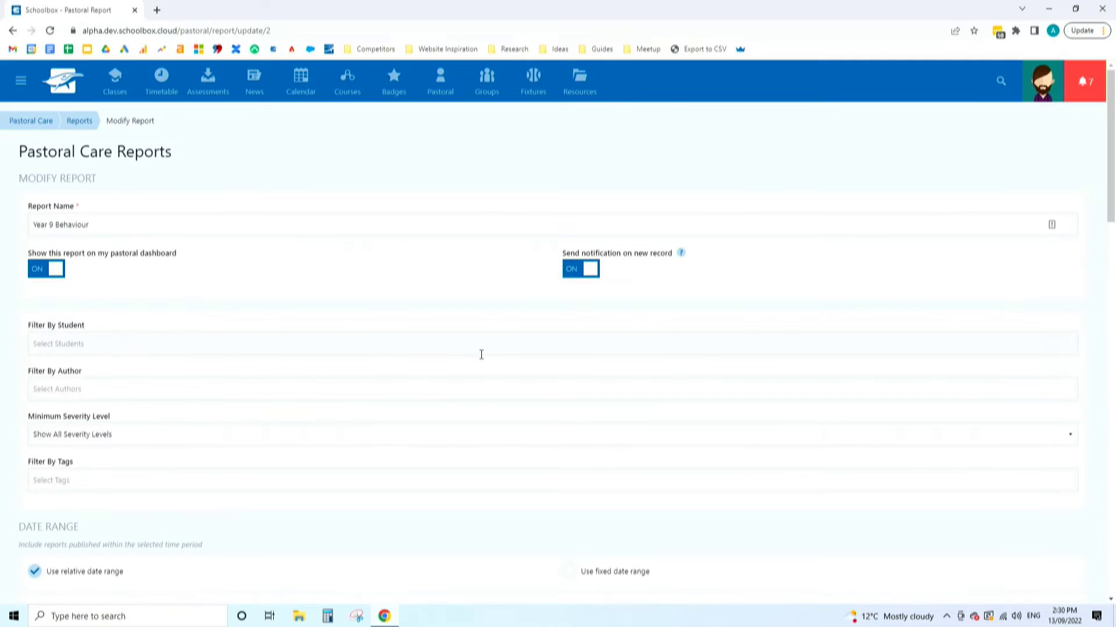
pyautogui.scroll(-3, 481, 354)
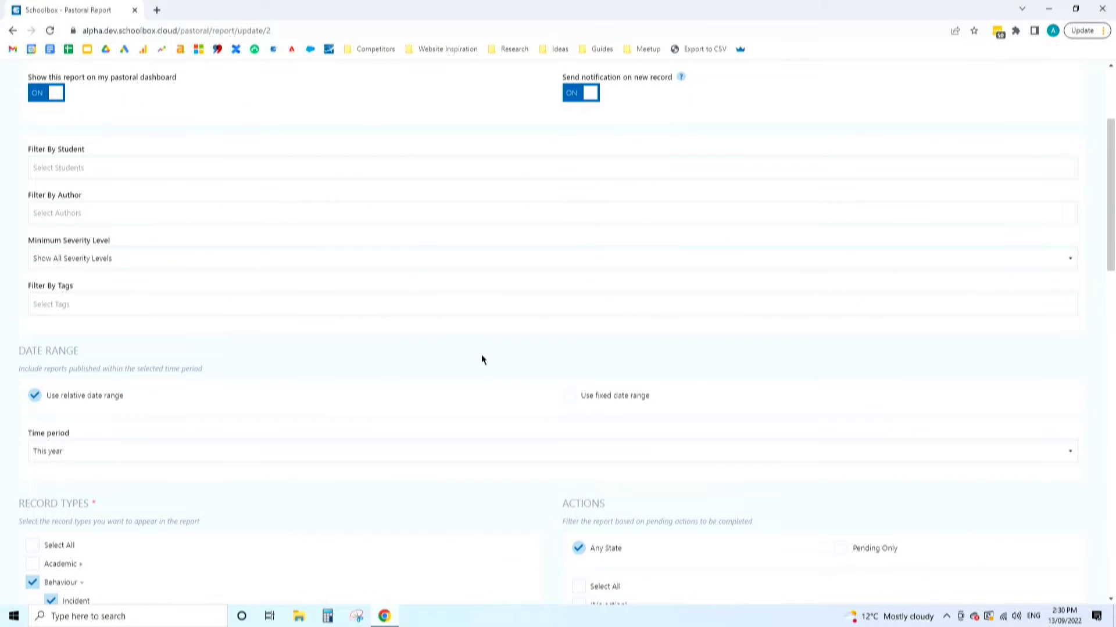
pyautogui.scroll(-3, 481, 356)
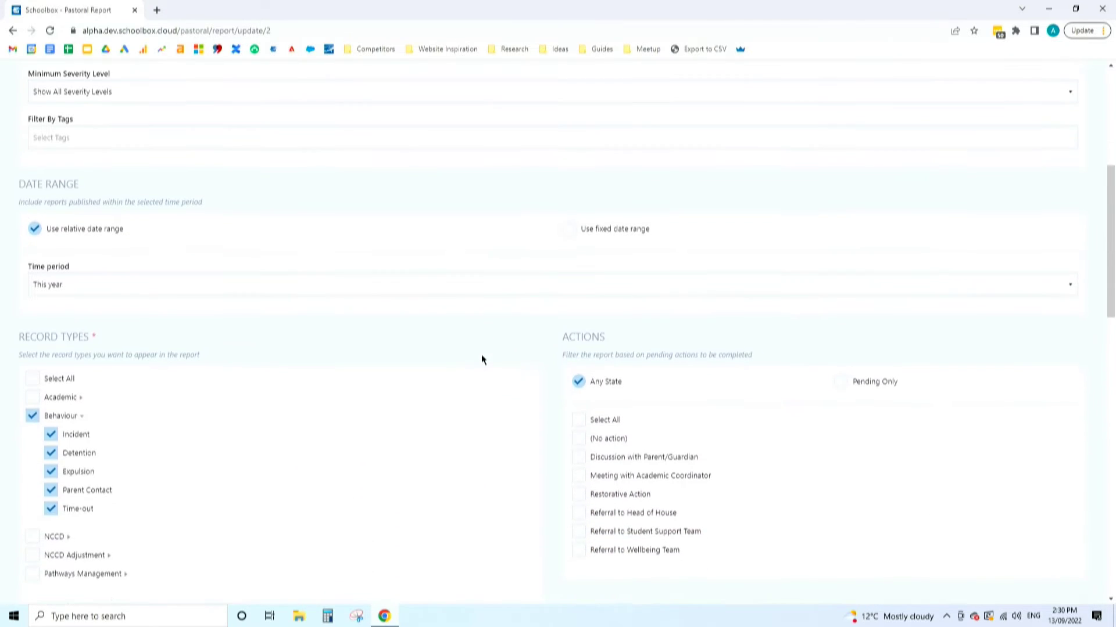
pyautogui.scroll(-3, 481, 356)
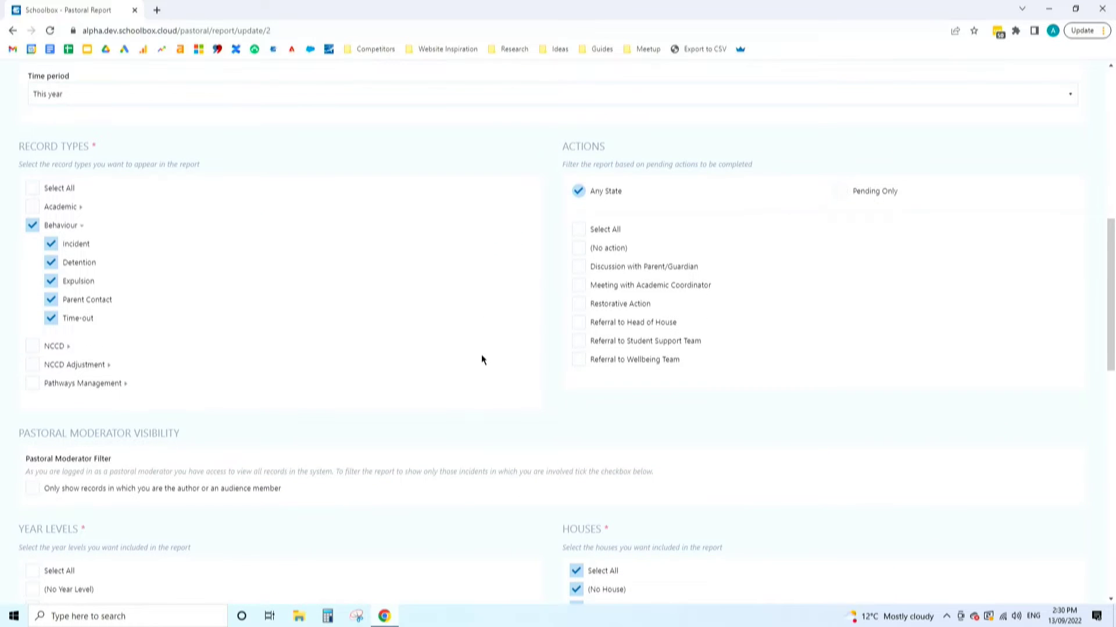
pyautogui.scroll(-5, 481, 359)
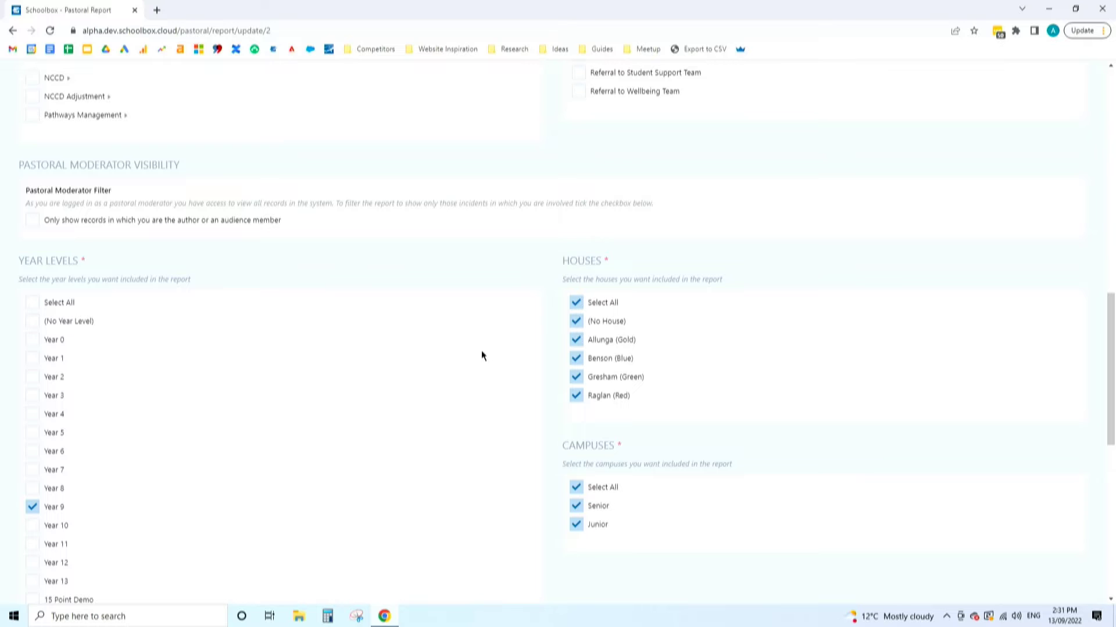
pyautogui.scroll(10, 481, 351)
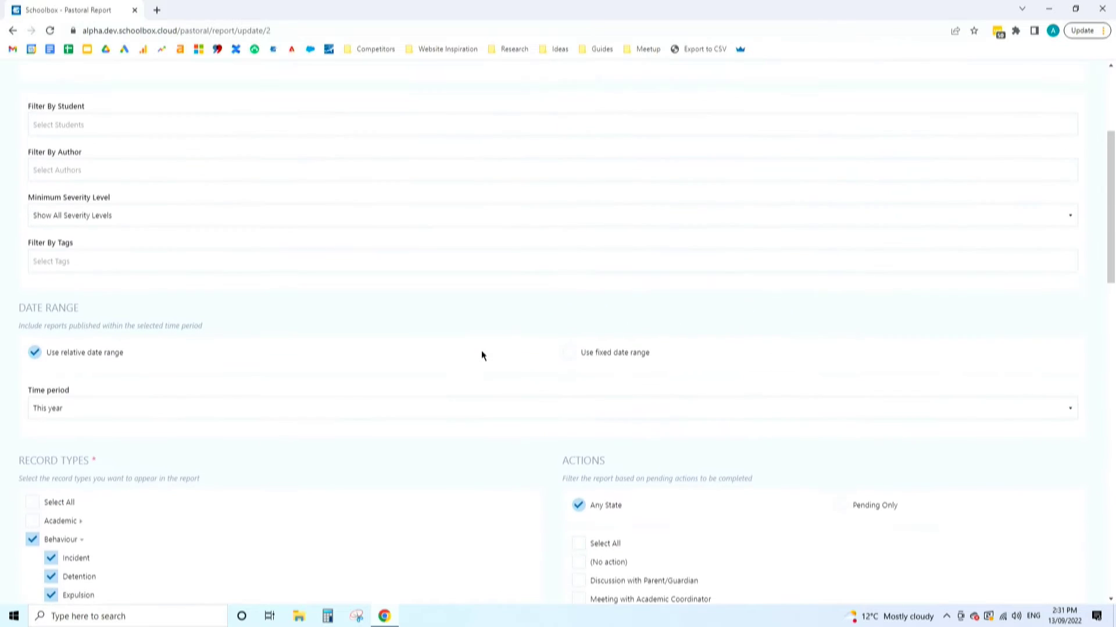
pyautogui.scroll(4, 481, 353)
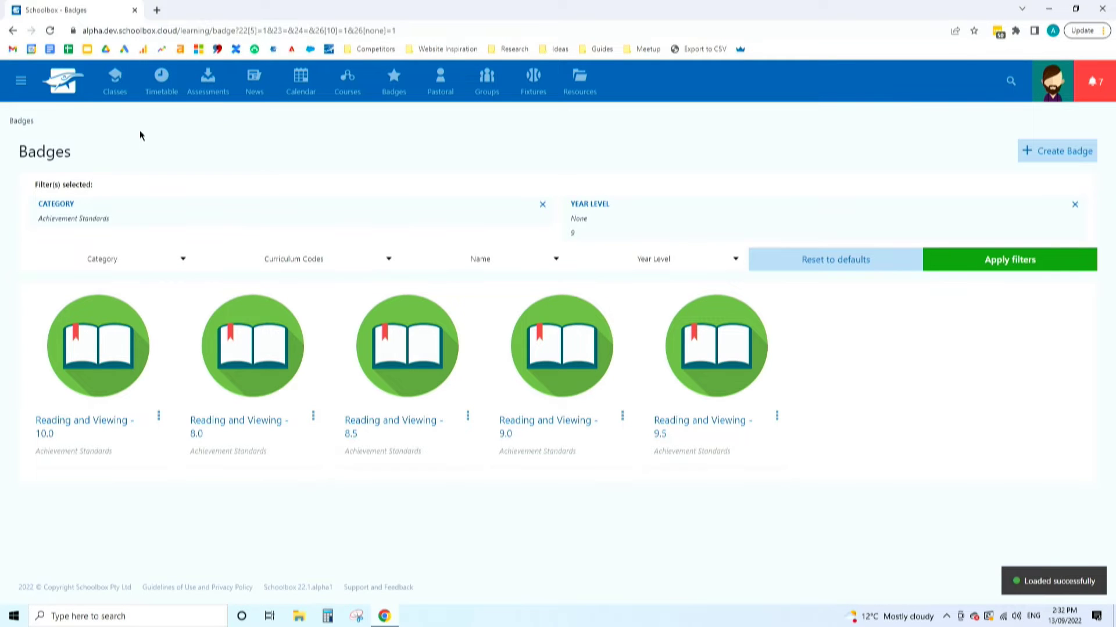
# - Choose Award achievement from the Reading and Viewing - 10.0 badge's menu
pyautogui.click(158, 416)
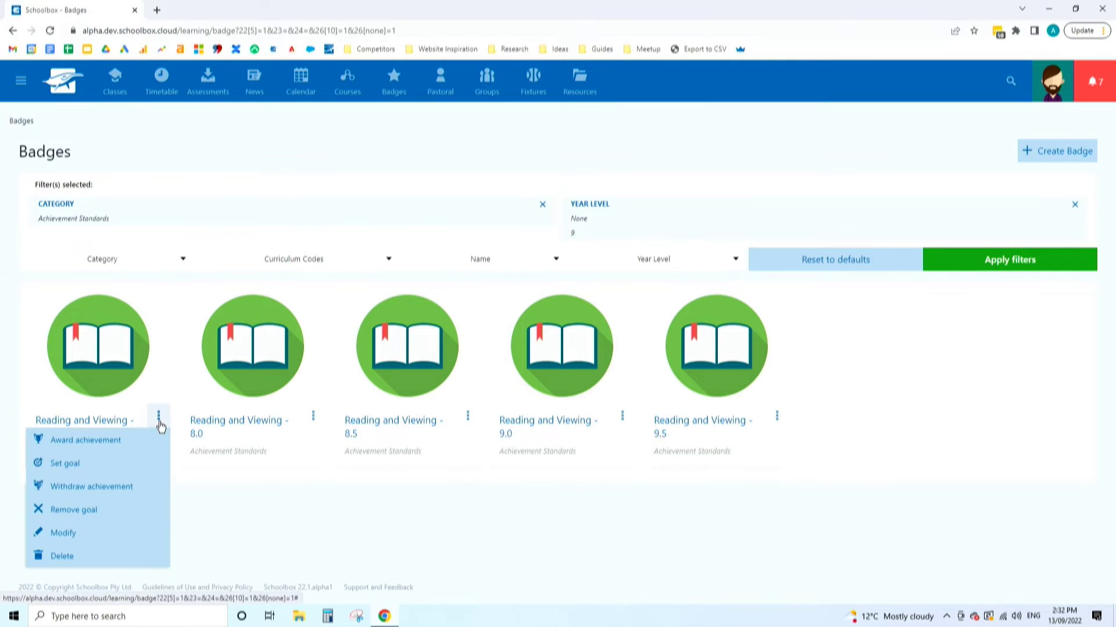
pyautogui.click(131, 442)
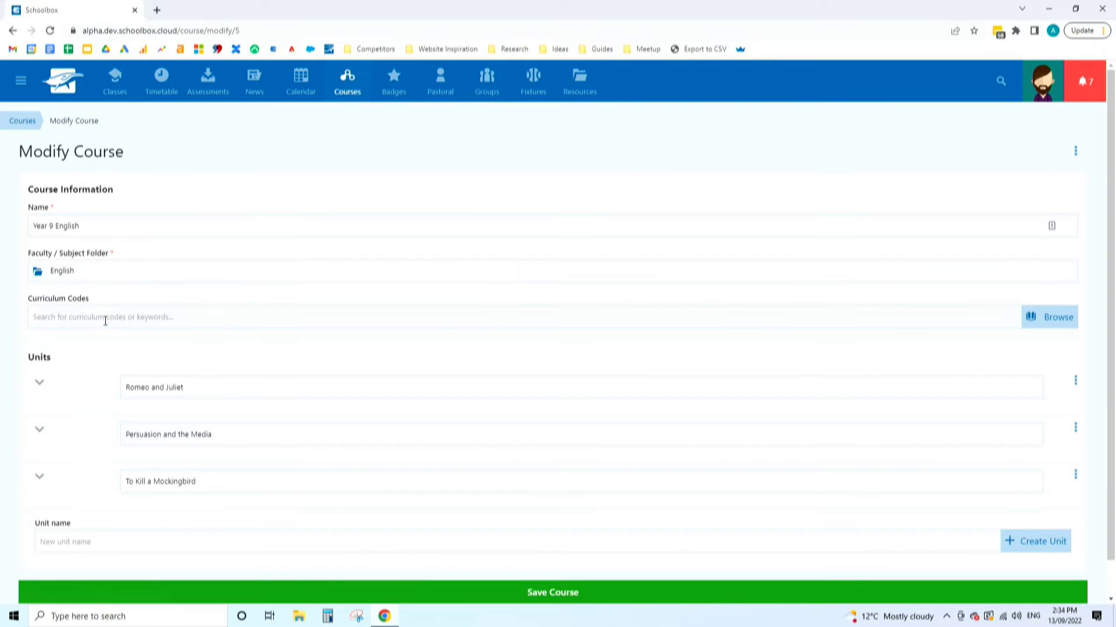
# - Go to the Curriculum Codes search field on the Year 9 English course form
pyautogui.click(105, 319)
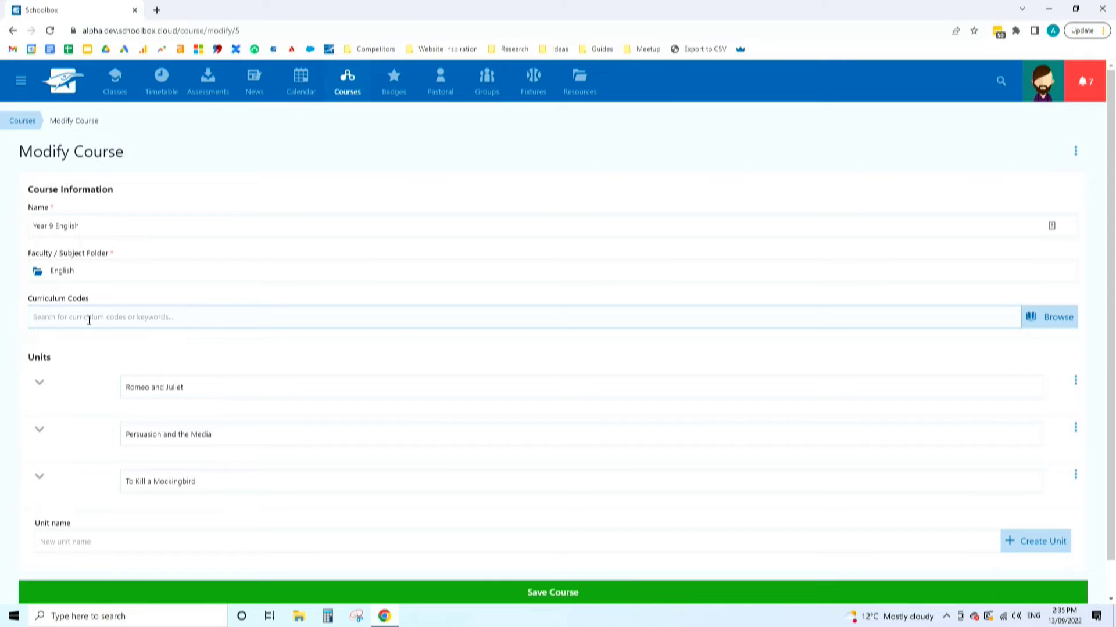
# - Add the Literacy Word knowledge codes GCL-ULAV and GCL-USK from the curriculum browser
pyautogui.click(1070, 324)
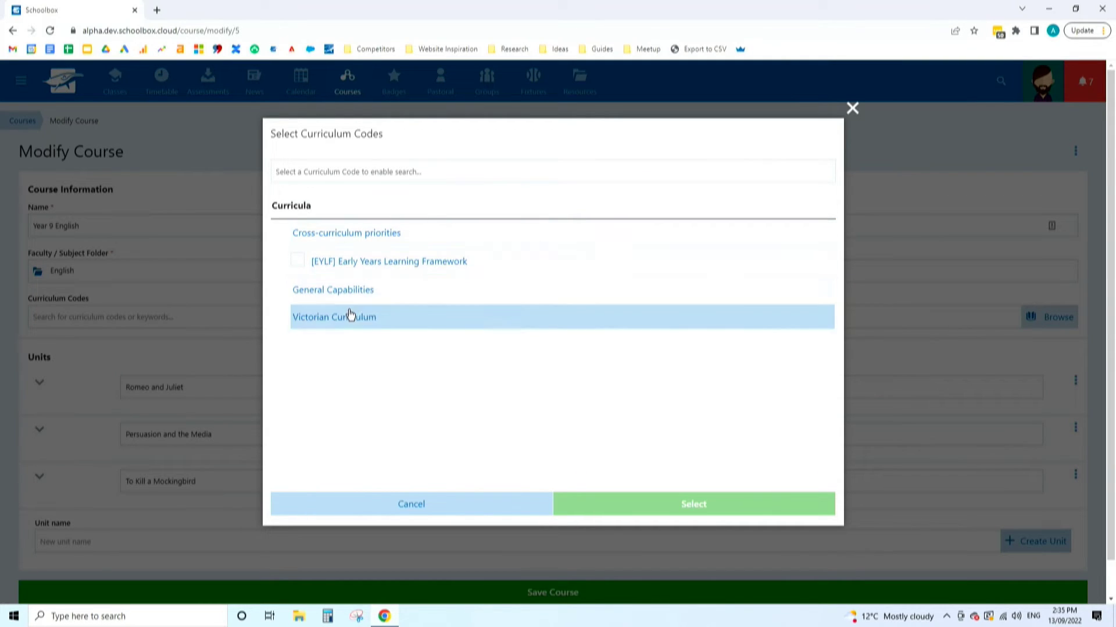
pyautogui.click(343, 291)
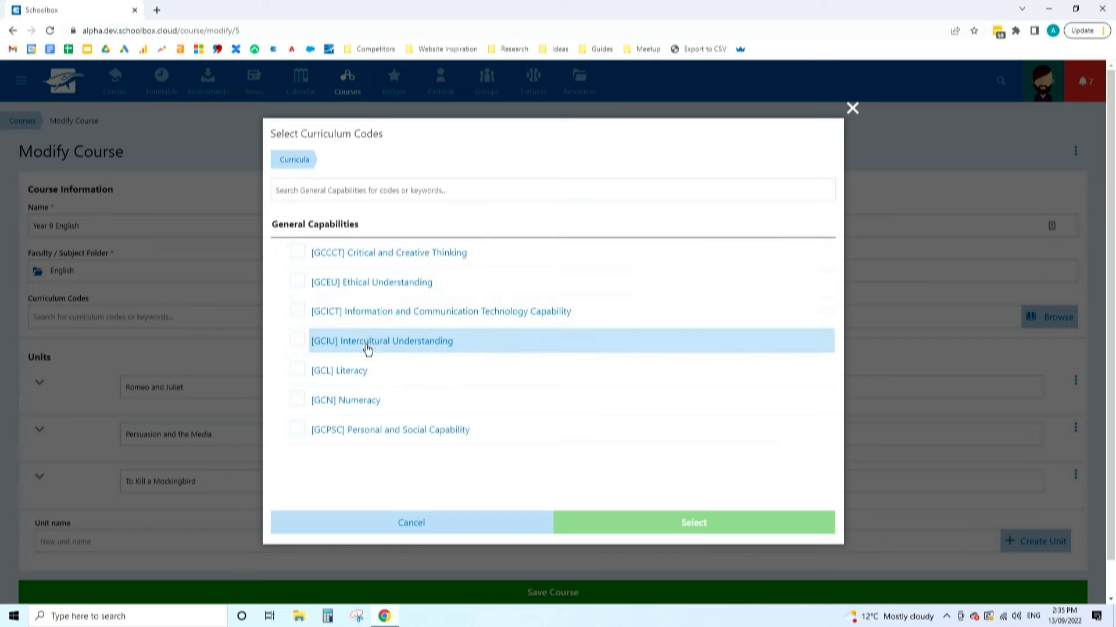
pyautogui.click(351, 377)
pyautogui.click(351, 401)
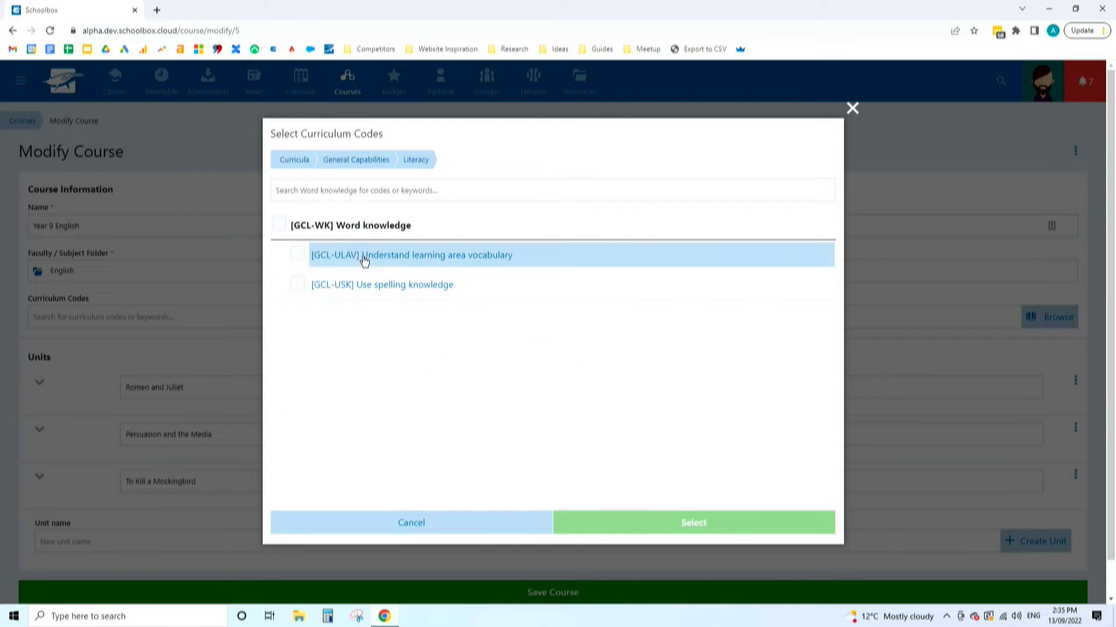
pyautogui.click(297, 254)
pyautogui.click(298, 284)
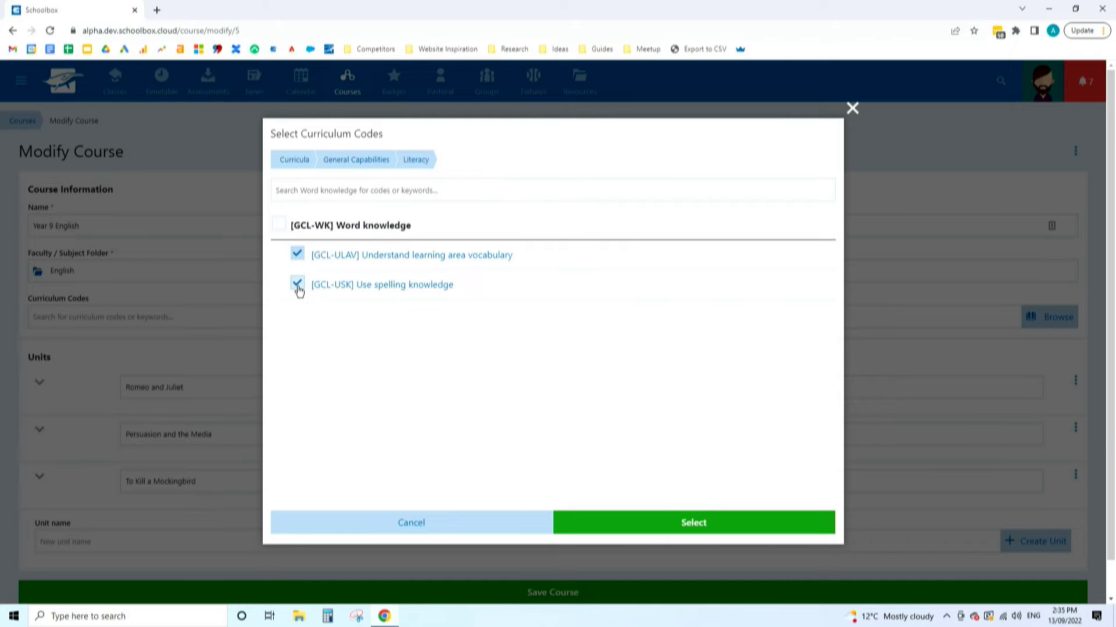
pyautogui.click(653, 520)
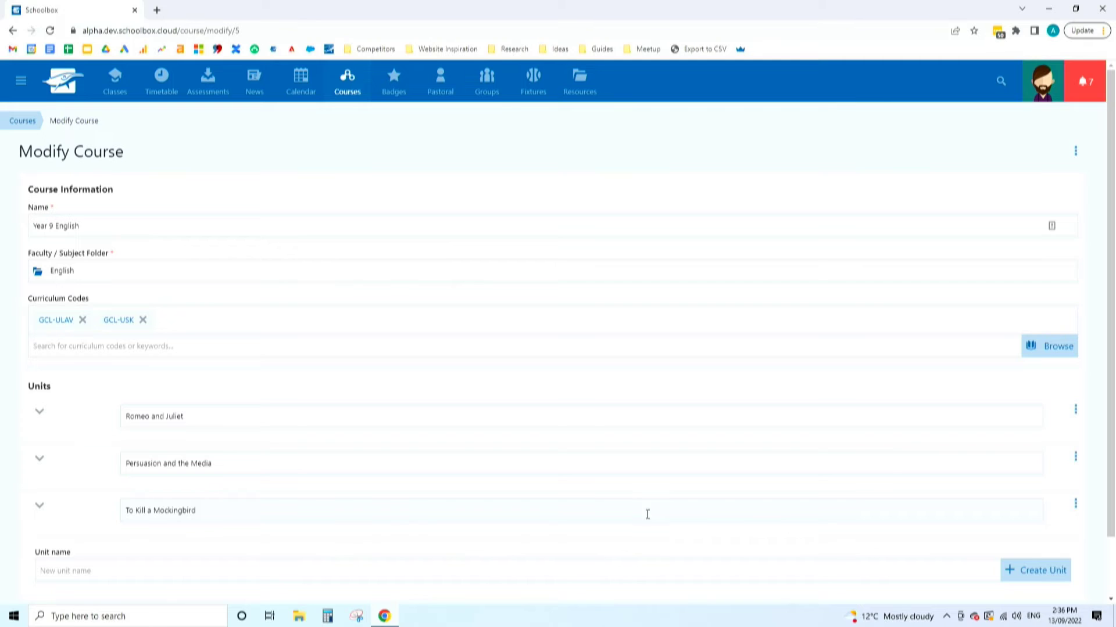
# - Search 'literacy' and tick [GCL] Literacy in the results
pyautogui.click(165, 347)
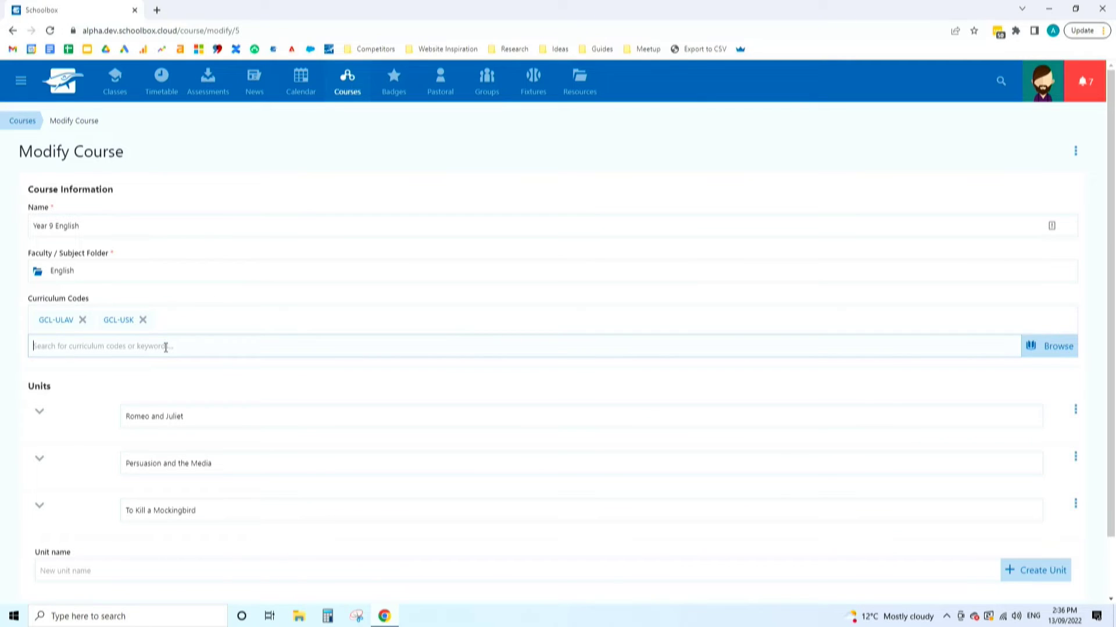
pyautogui.write('literacc')
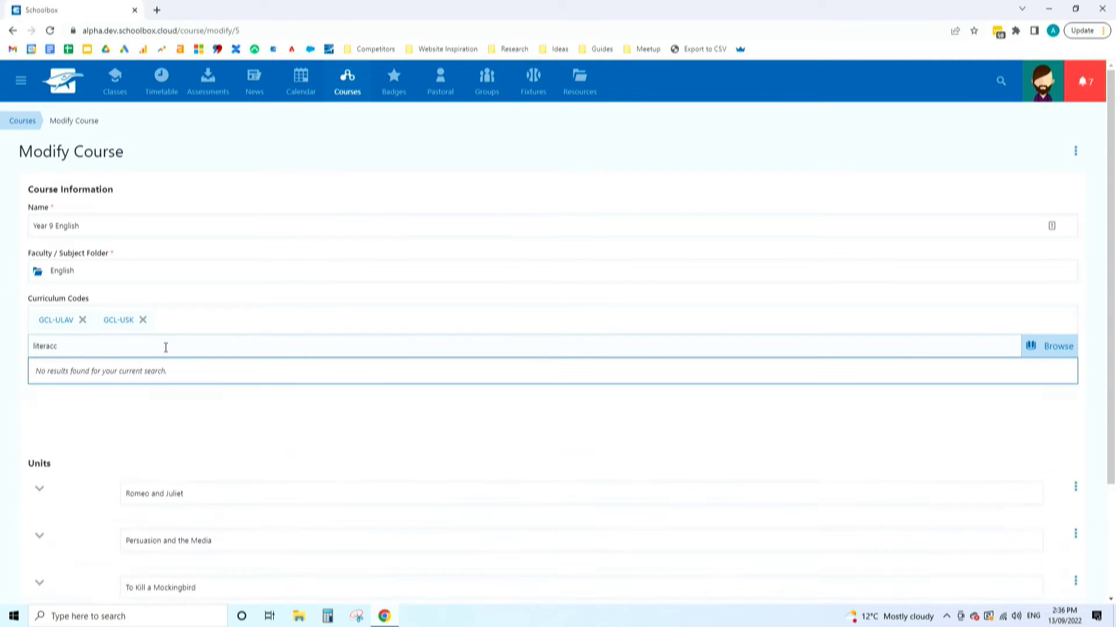
pyautogui.press('BackSpace')
pyautogui.write('y')
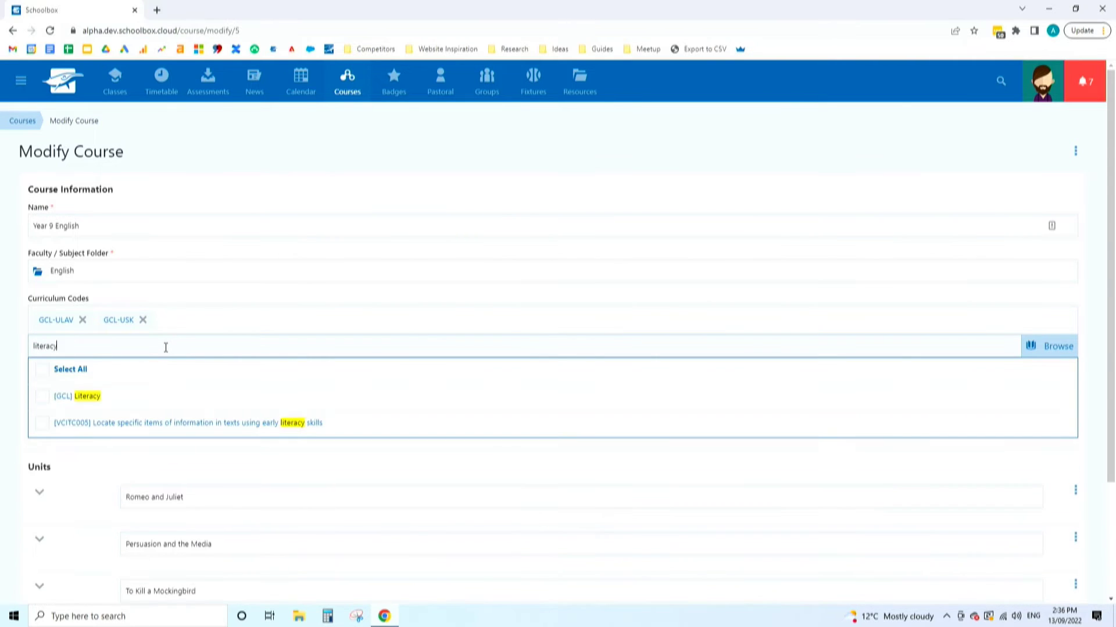
pyautogui.click(42, 397)
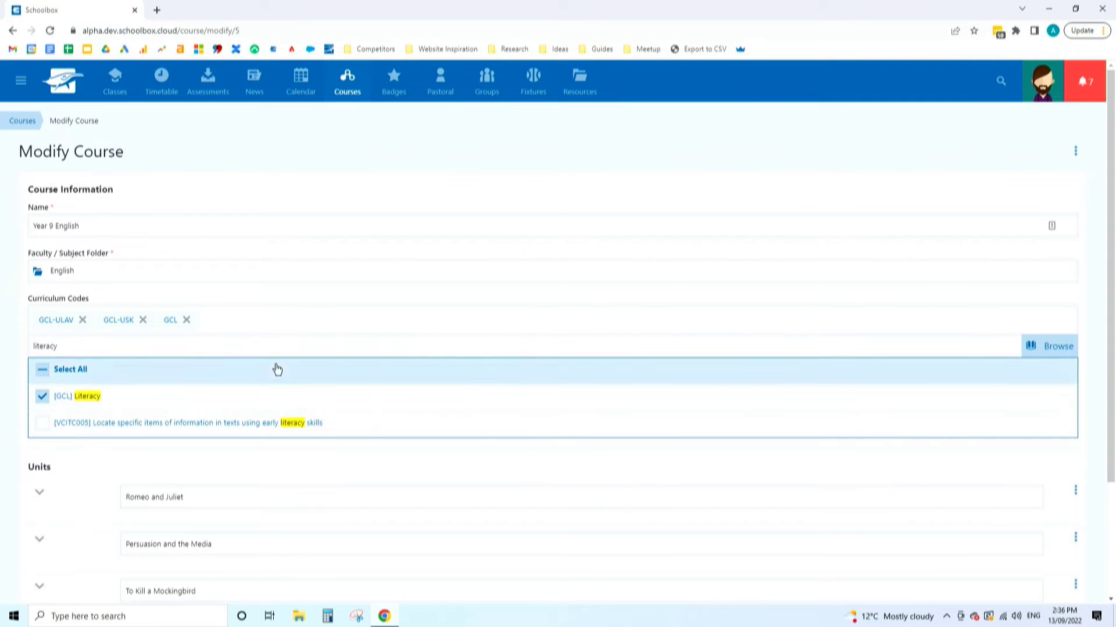
# - Search 'numer' under General Capabilities, tick [GCN] Numeracy, and update the course codes
pyautogui.click(1055, 347)
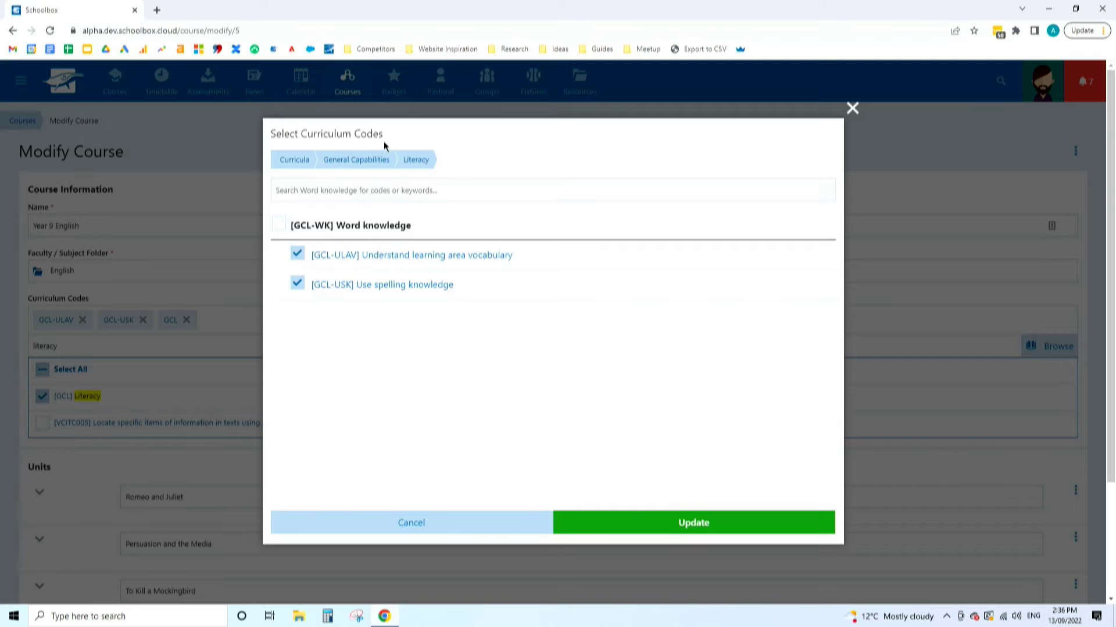
pyautogui.click(375, 160)
pyautogui.click(335, 193)
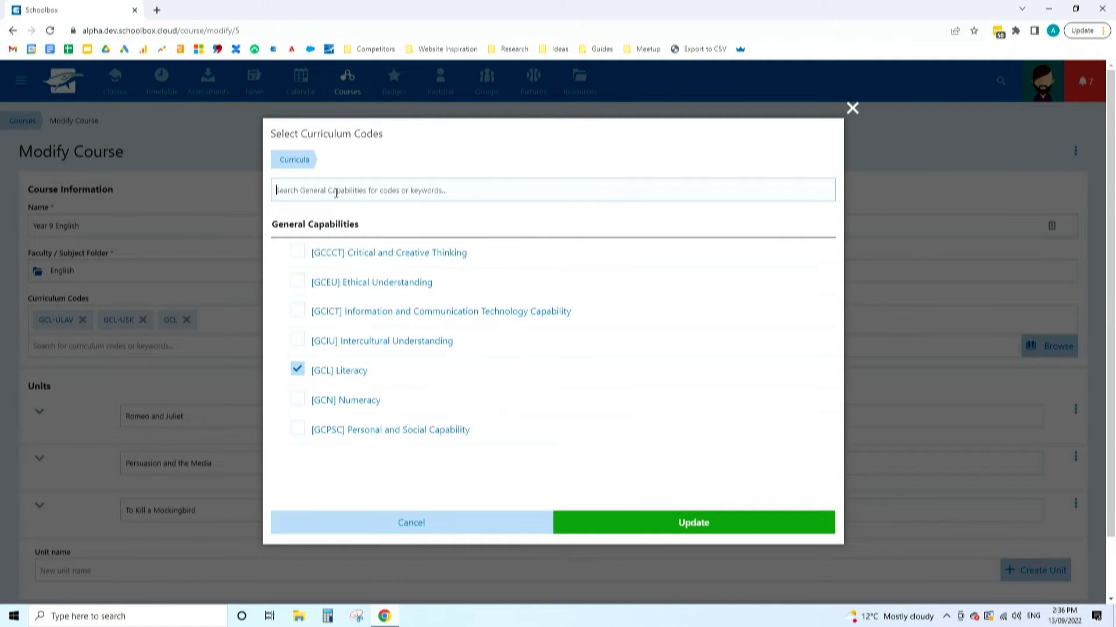
pyautogui.write('numer')
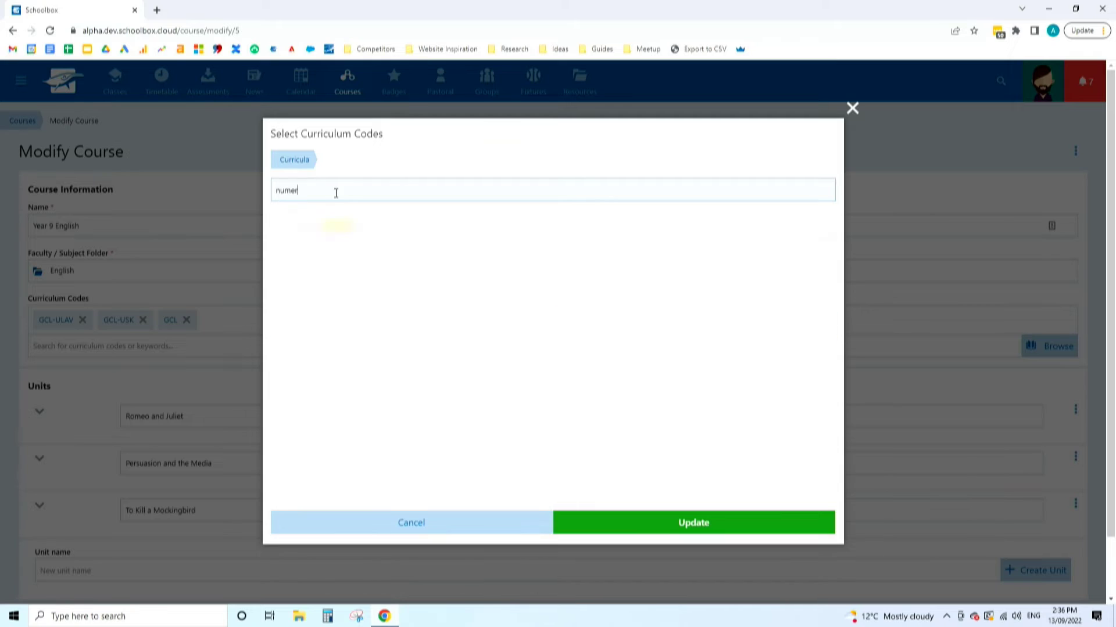
pyautogui.click(277, 227)
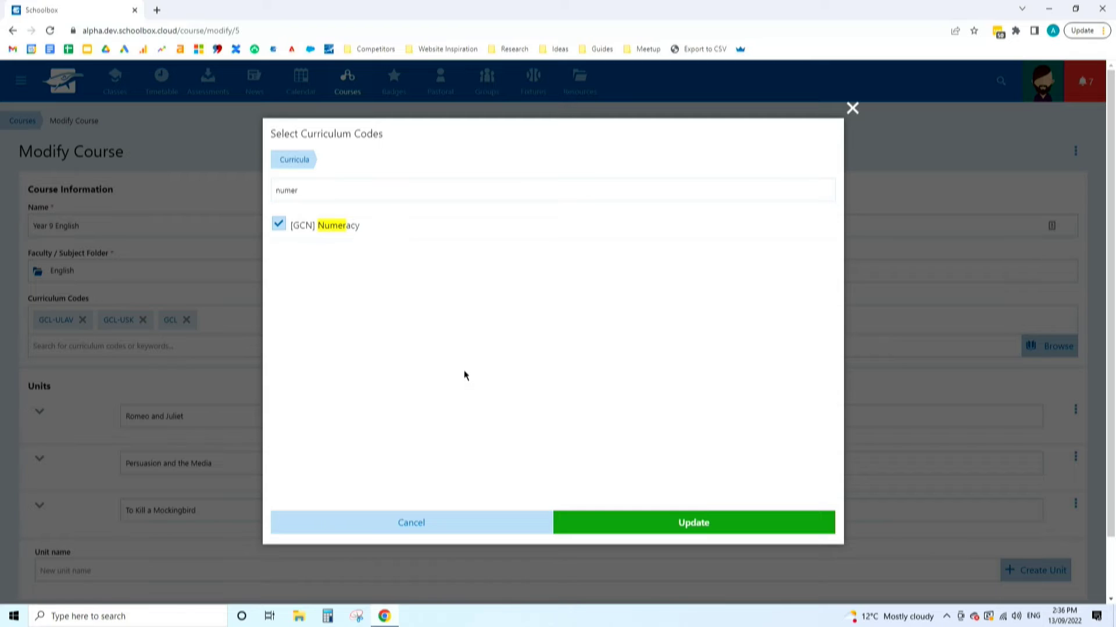
pyautogui.click(688, 522)
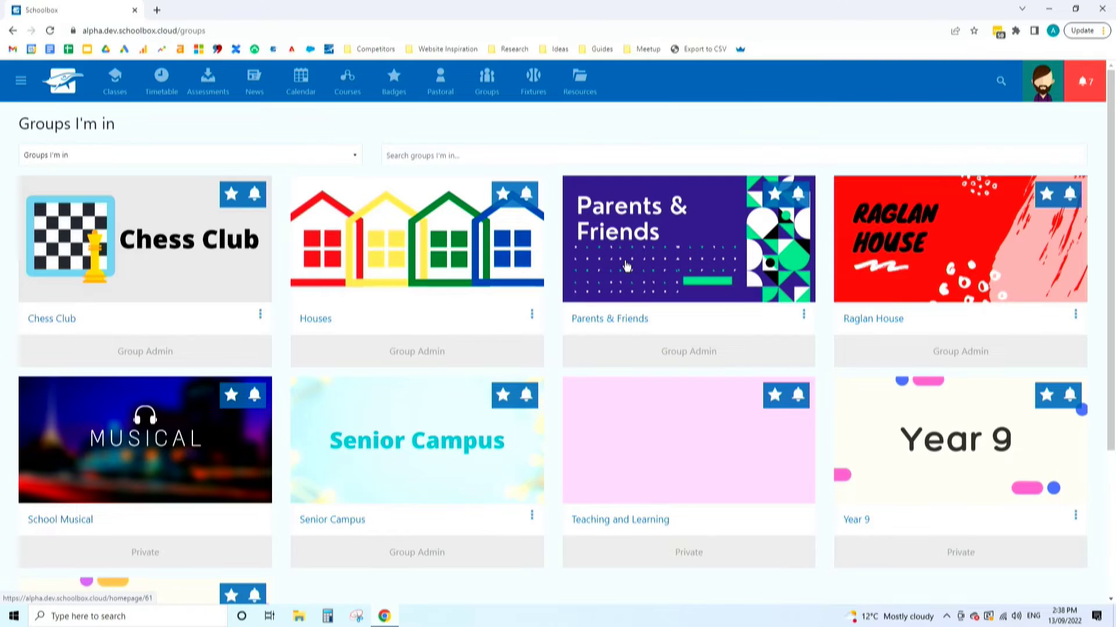
# - Switch the groups filter to Groups I can join, then Pending membership, then All groups
pyautogui.scroll(-1, 627, 265)
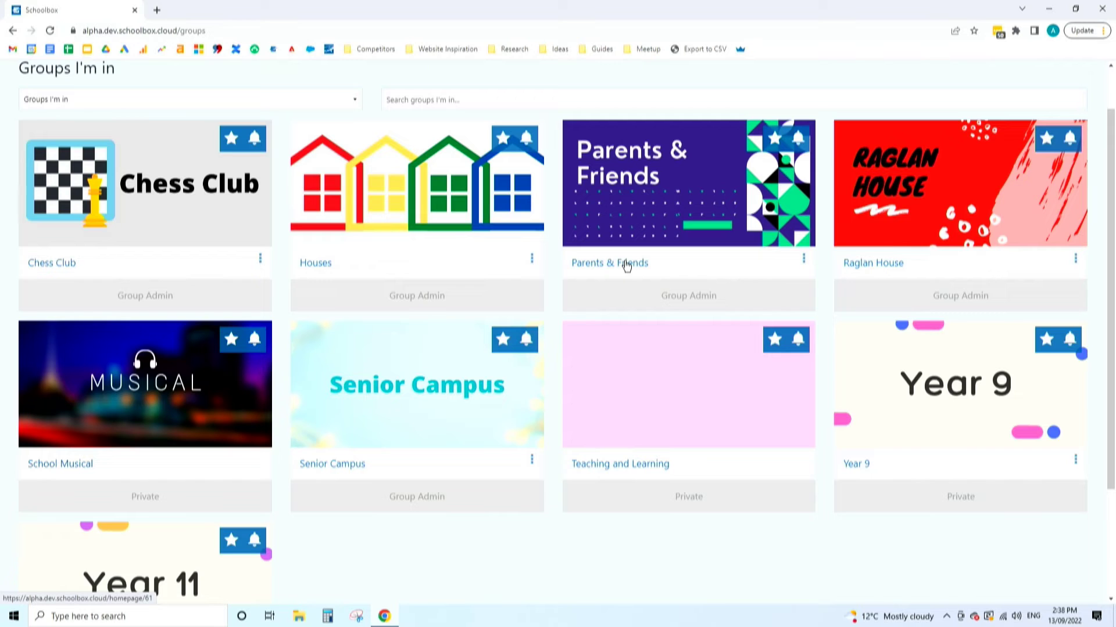
pyautogui.click(291, 105)
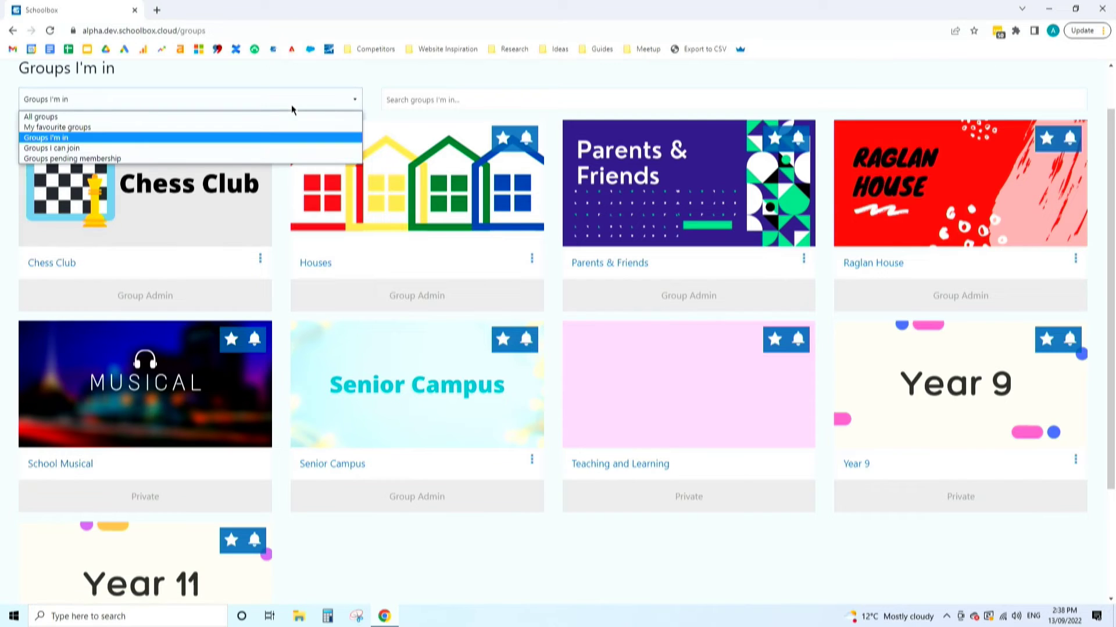
pyautogui.click(214, 149)
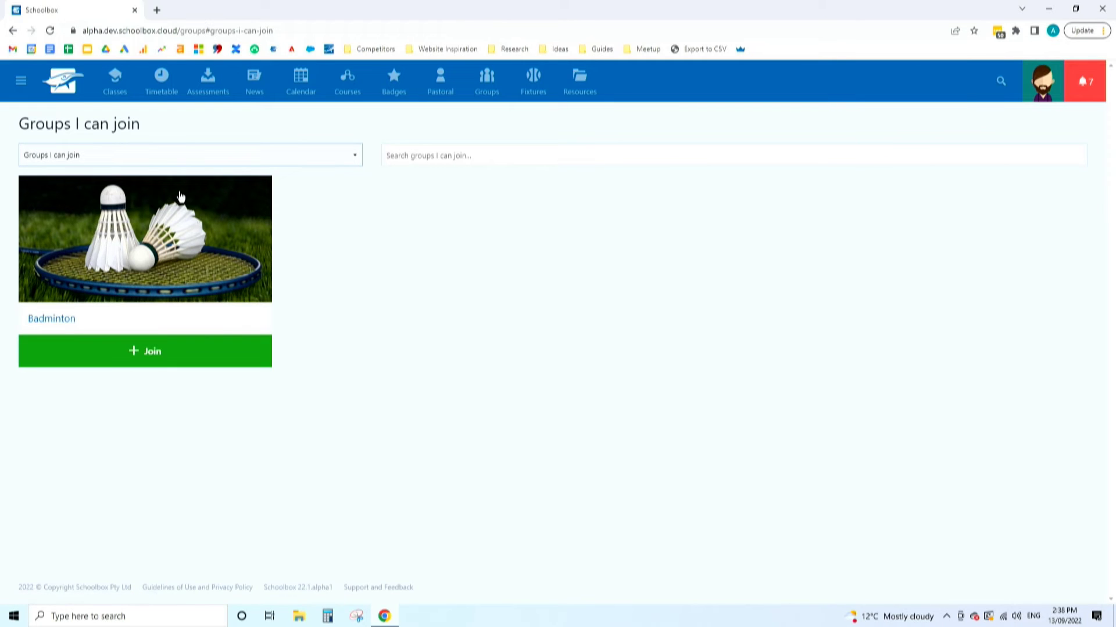
pyautogui.click(266, 157)
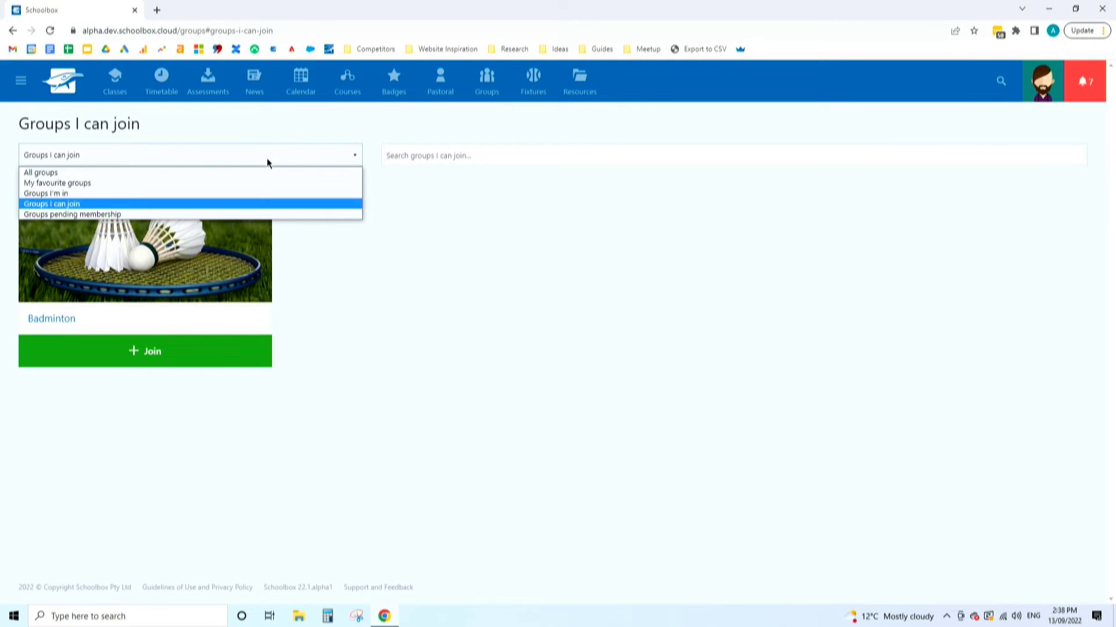
pyautogui.click(114, 216)
pyautogui.click(172, 165)
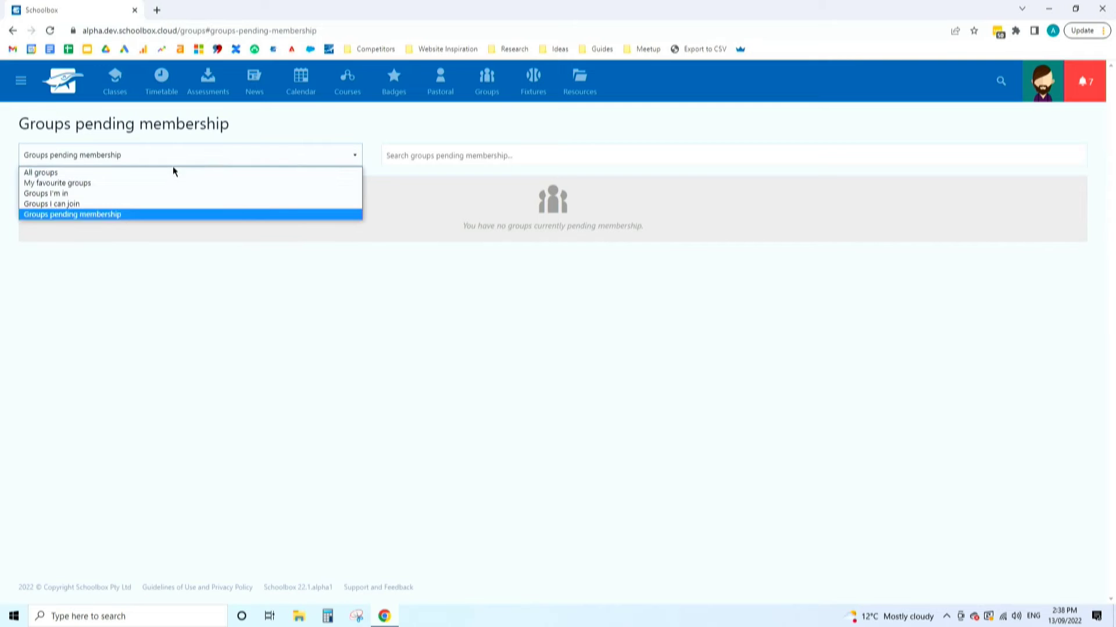
pyautogui.click(142, 172)
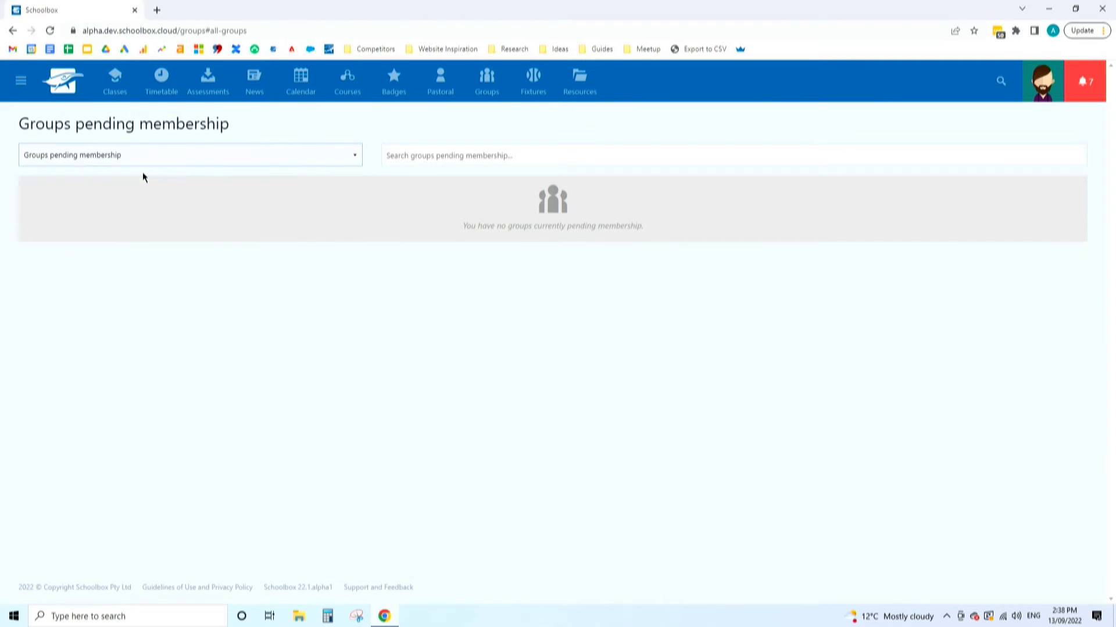
# - Open the Manage Group page from Chess Club's options menu
pyautogui.click(490, 151)
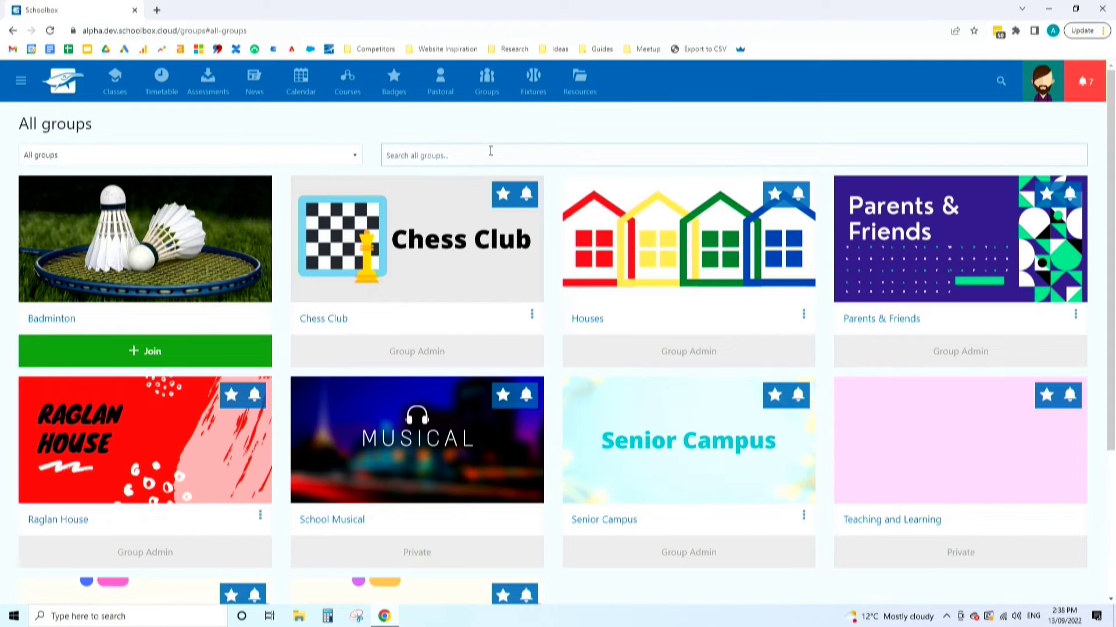
pyautogui.click(604, 319)
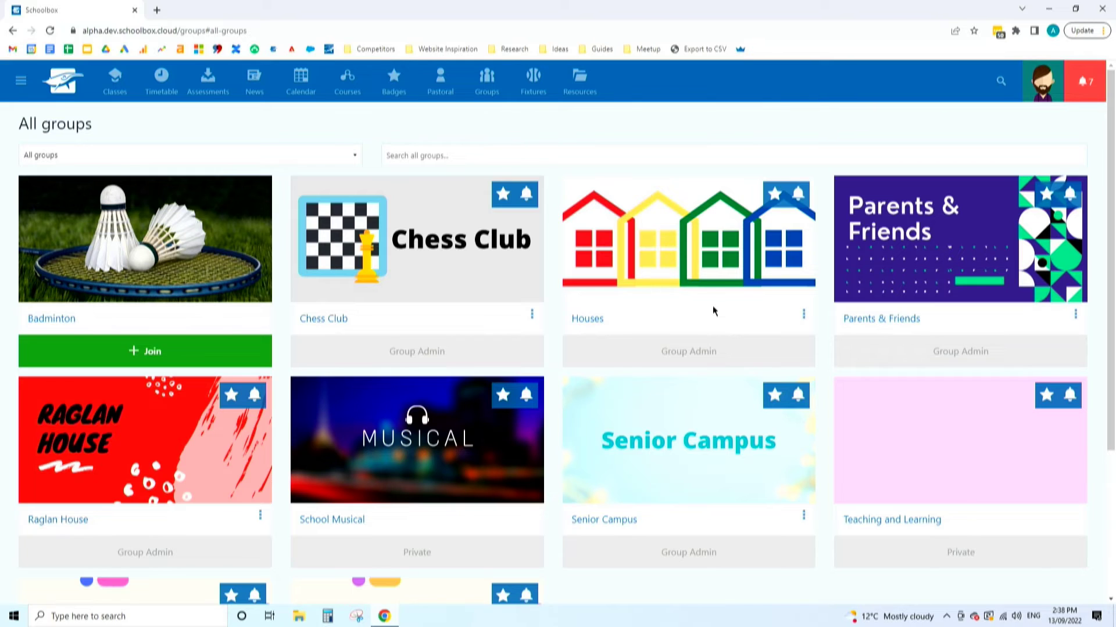
pyautogui.click(530, 313)
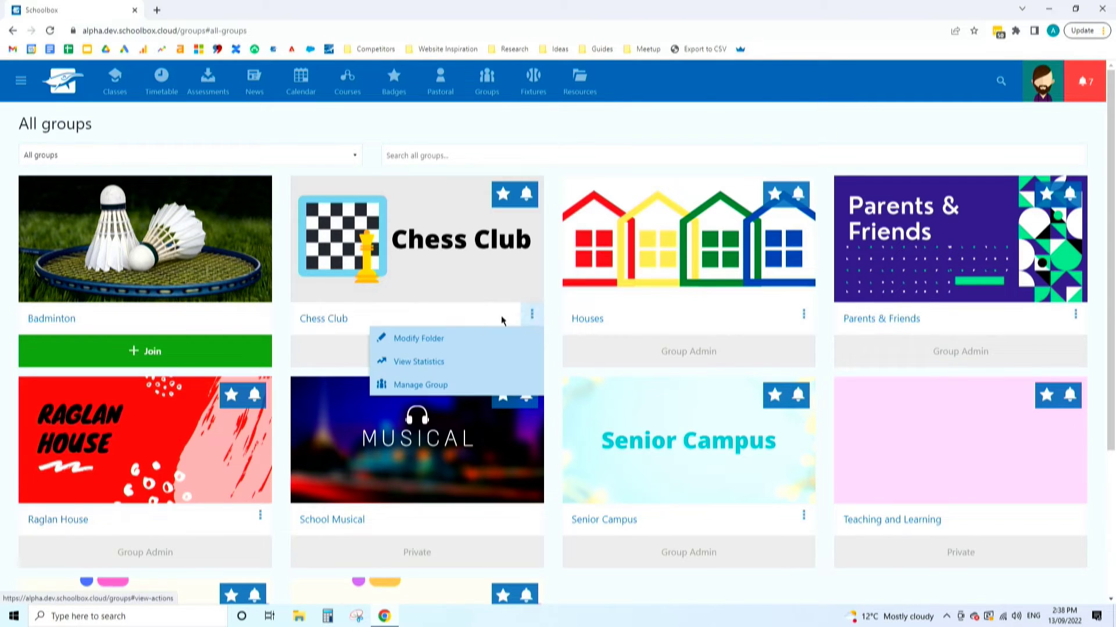
pyautogui.click(430, 387)
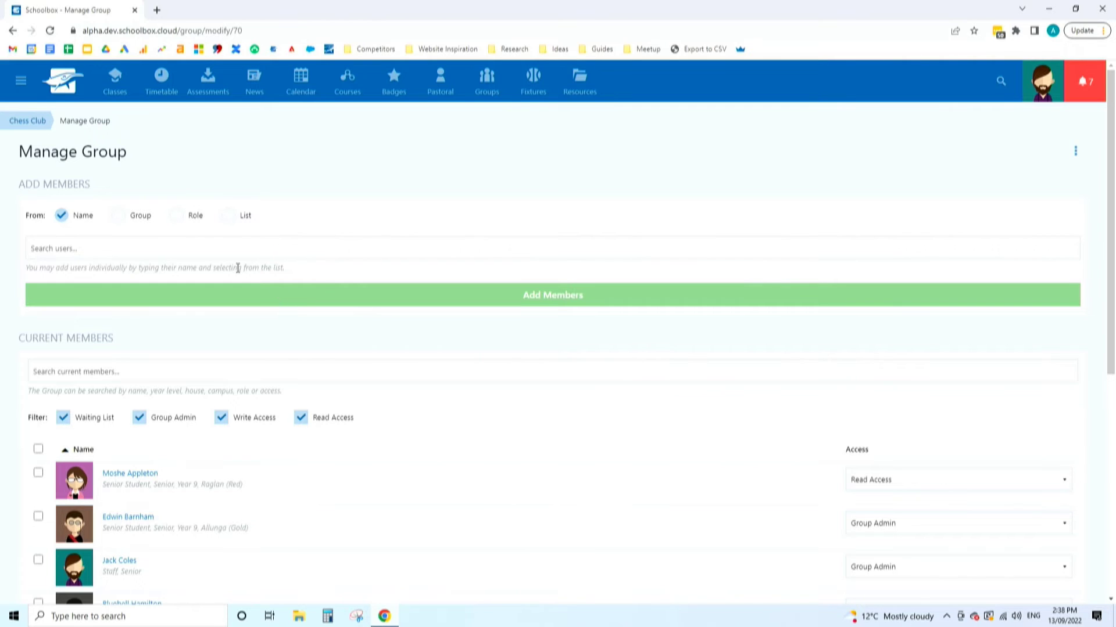
pyautogui.scroll(-1, 239, 270)
pyautogui.scroll(-4, 210, 361)
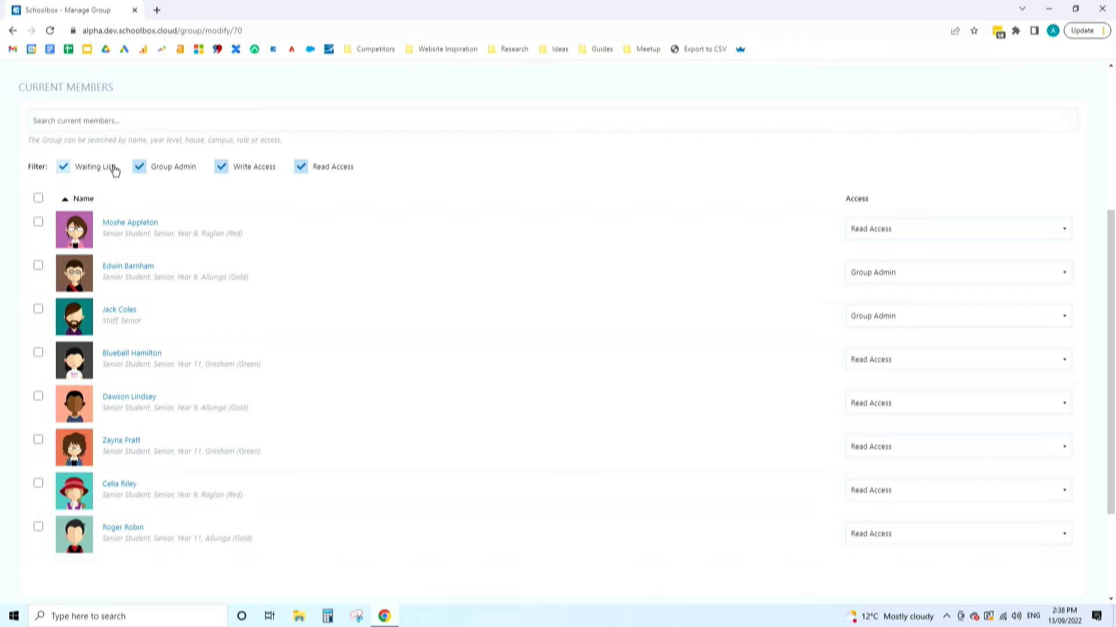
pyautogui.scroll(-1, 287, 244)
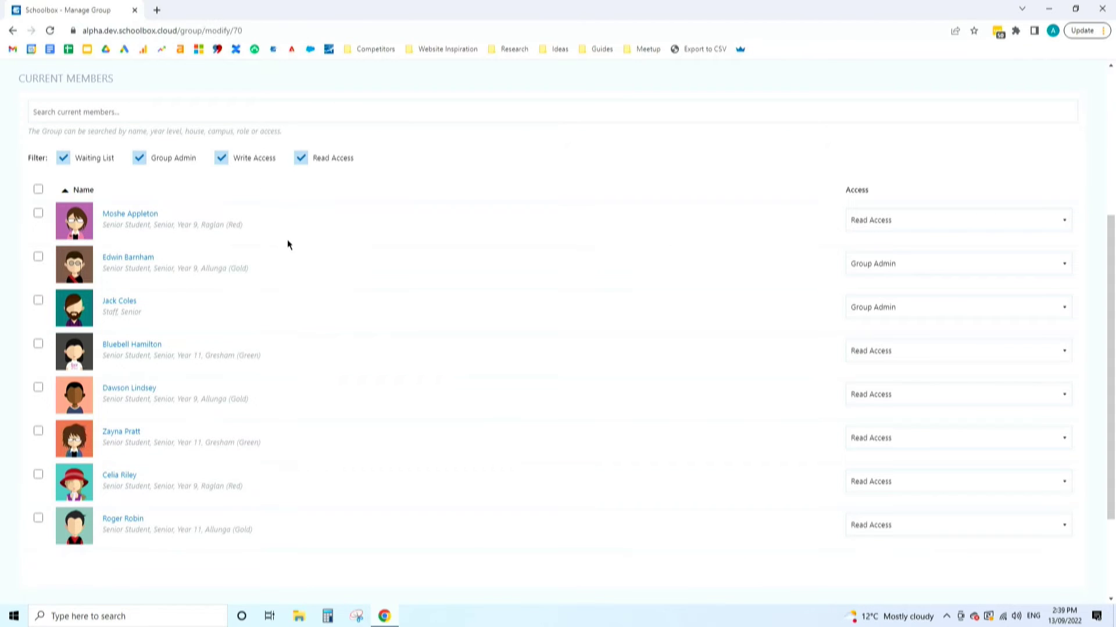
pyautogui.click(190, 108)
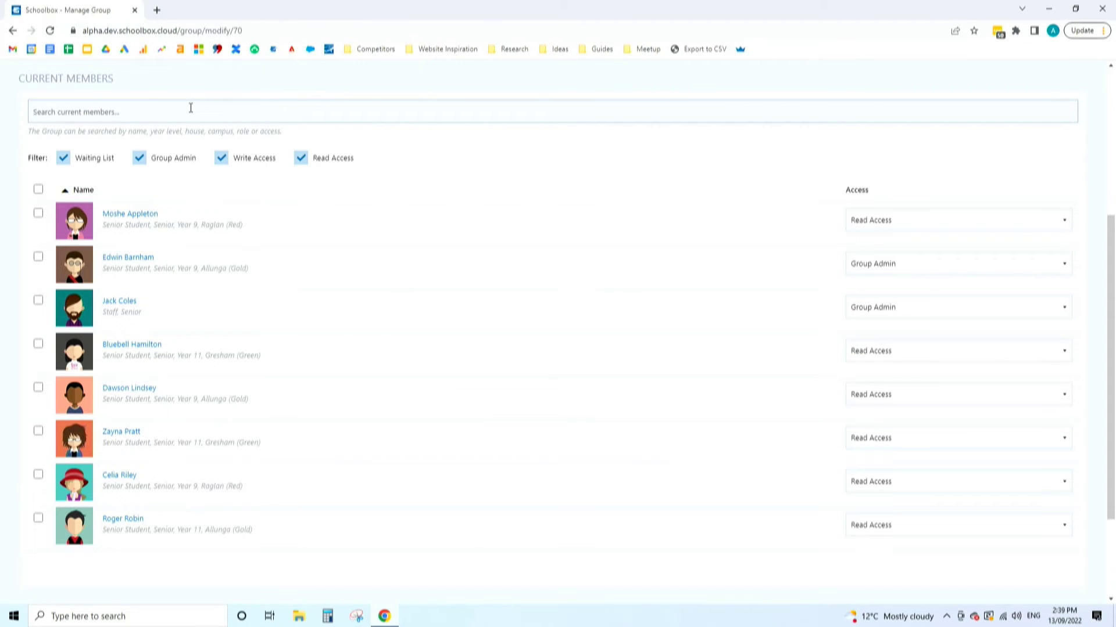
# - Search 'year 9', select all four members, and change their access to Read Access
pyautogui.write('year 9')
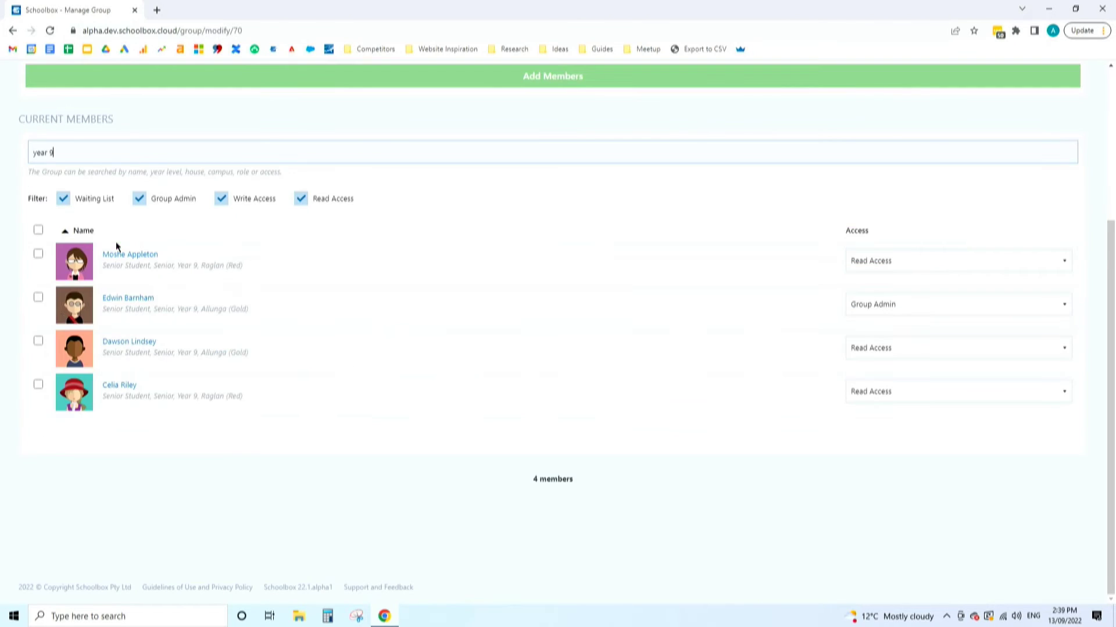
pyautogui.click(38, 254)
pyautogui.click(38, 231)
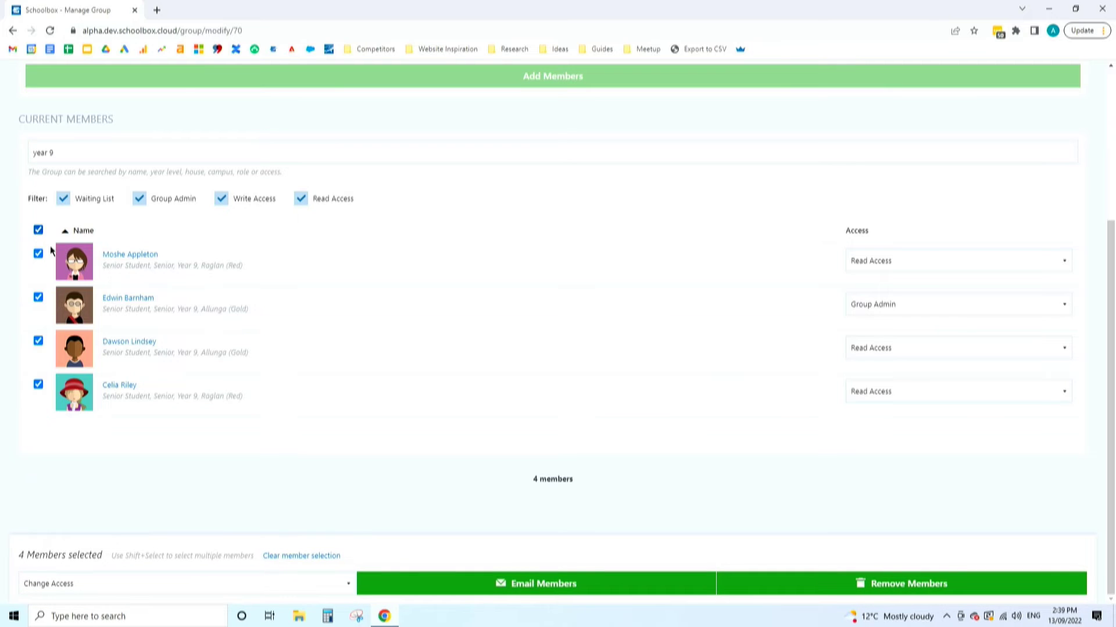
pyautogui.click(301, 584)
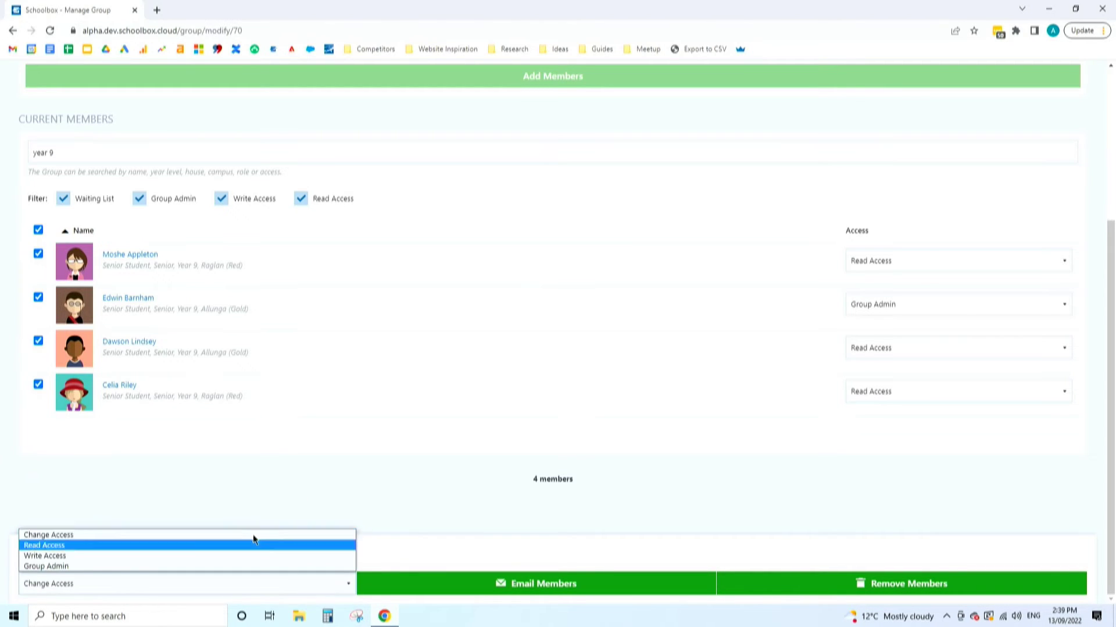
pyautogui.click(187, 546)
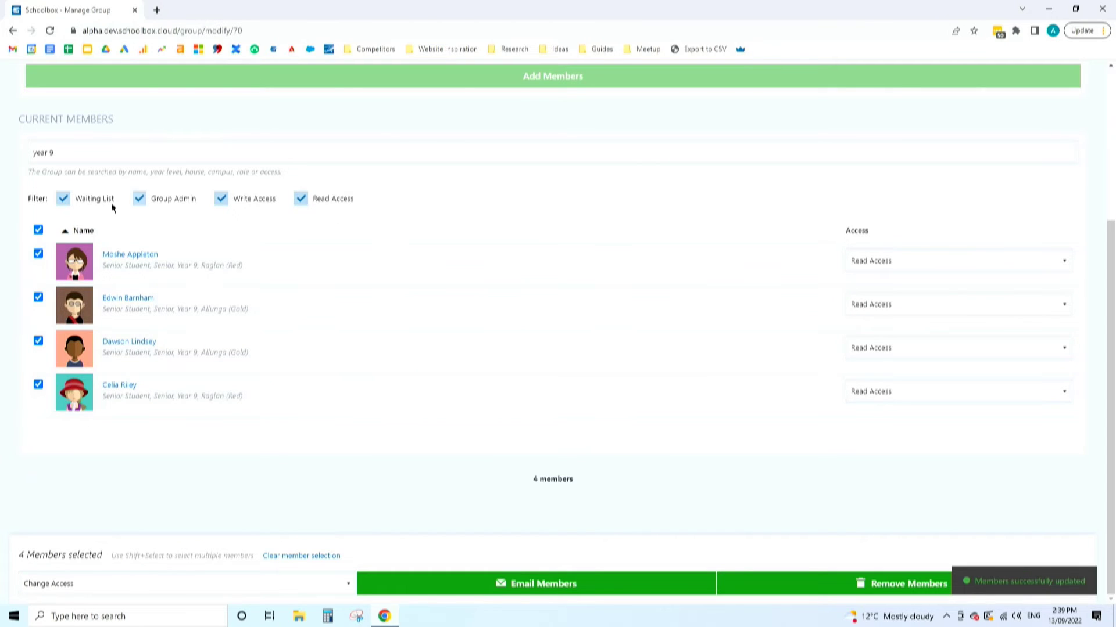
# - Search for one Year 9 student by name, make them Group Admin, then clear the search
pyautogui.doubleClick(95, 171)
pyautogui.click(103, 156)
pyautogui.press('BackSpace')
pyautogui.press('BackSpace')
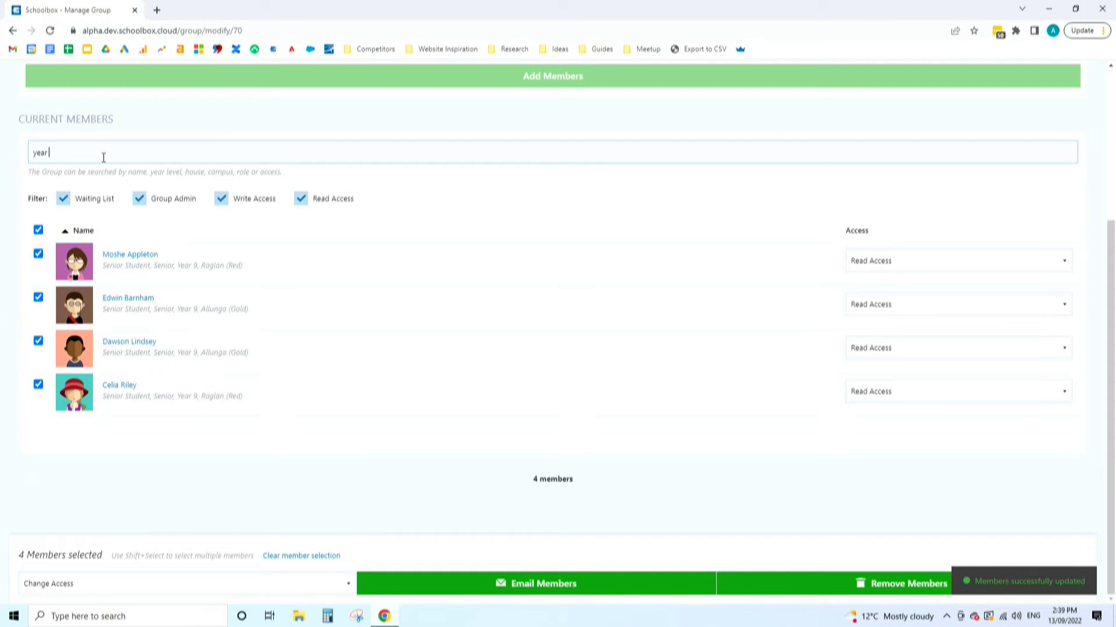
pyautogui.press('BackSpace')
pyautogui.press('BackSpace')
pyautogui.press('BackSpace')
pyautogui.press('BackSpace')
pyautogui.write('rile')
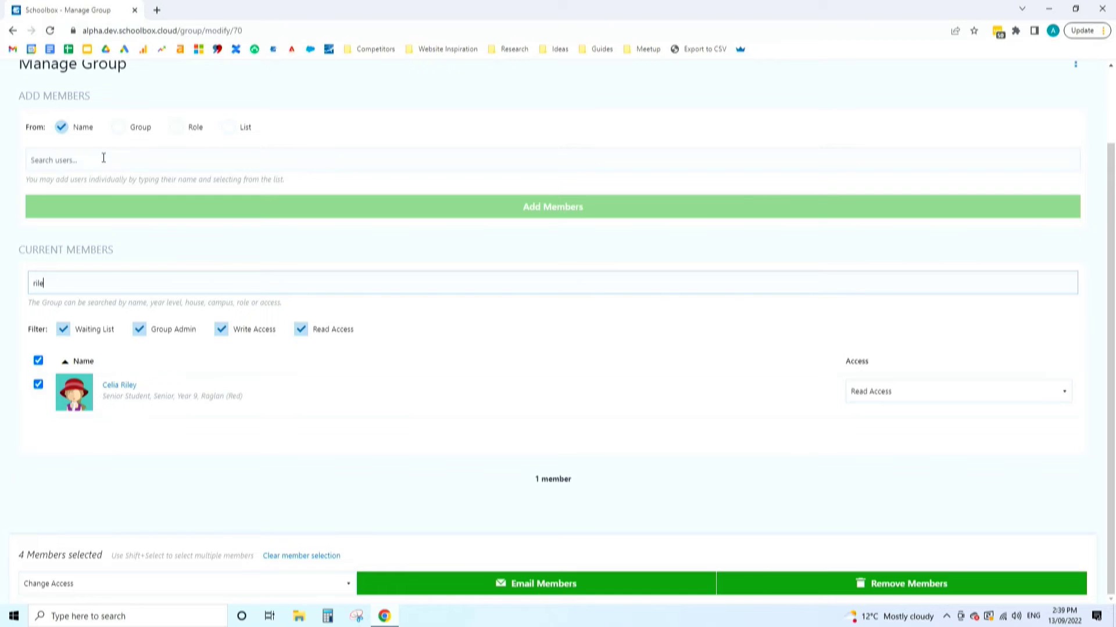
pyautogui.write('y')
pyautogui.click(897, 389)
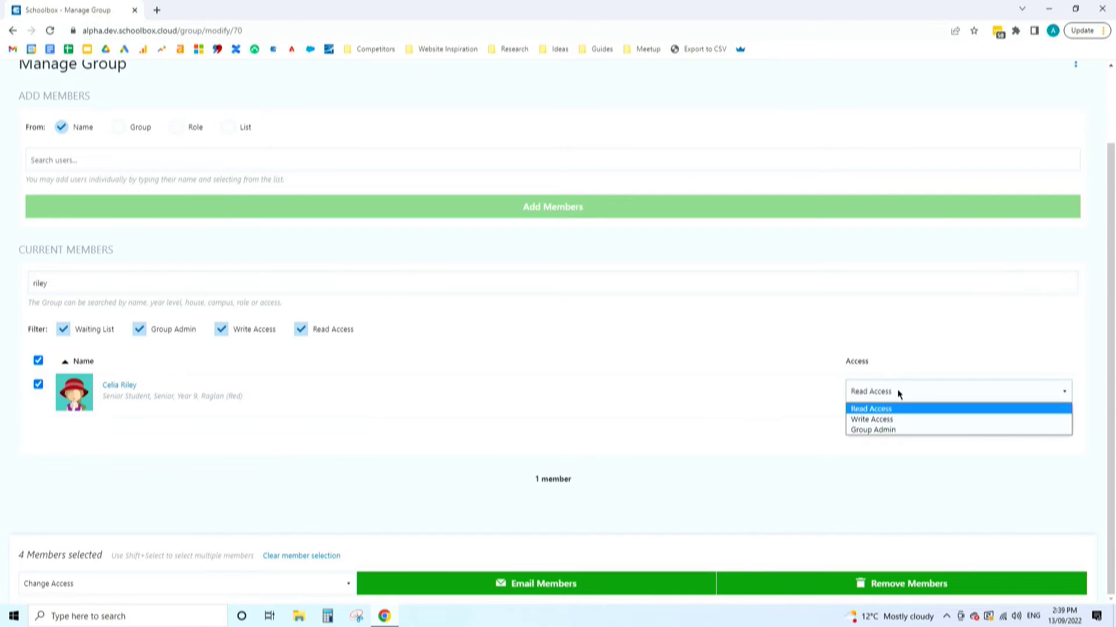
pyautogui.click(884, 429)
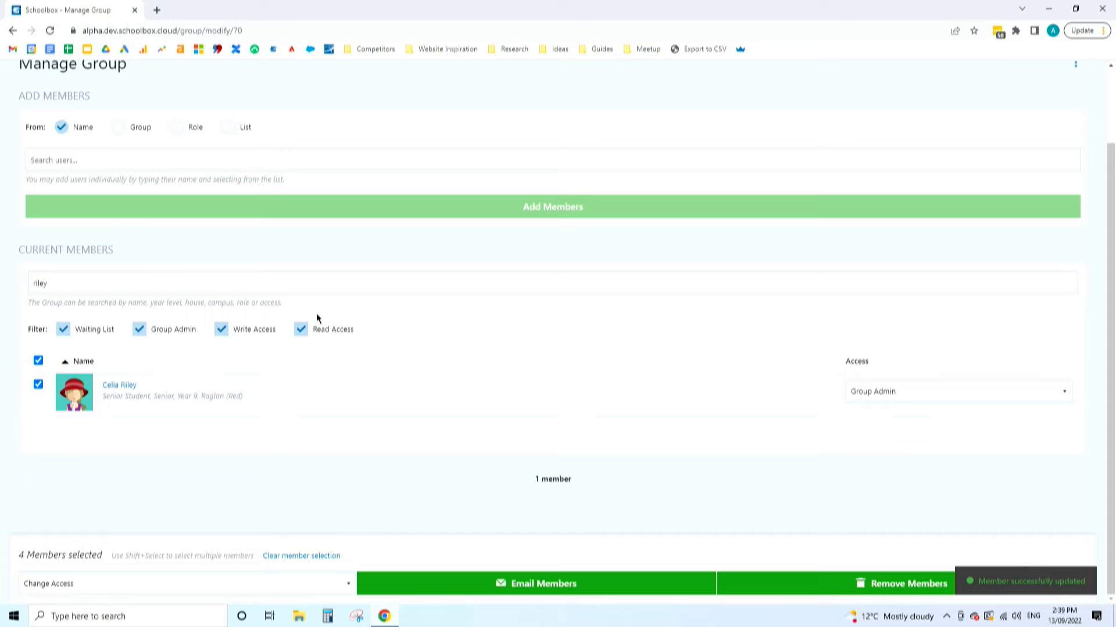
pyautogui.click(56, 284)
pyautogui.press('BackSpace')
pyautogui.press('BackSpace')
pyautogui.press('BackSpace')
pyautogui.press('BackSpace')
pyautogui.press('BackSpace')
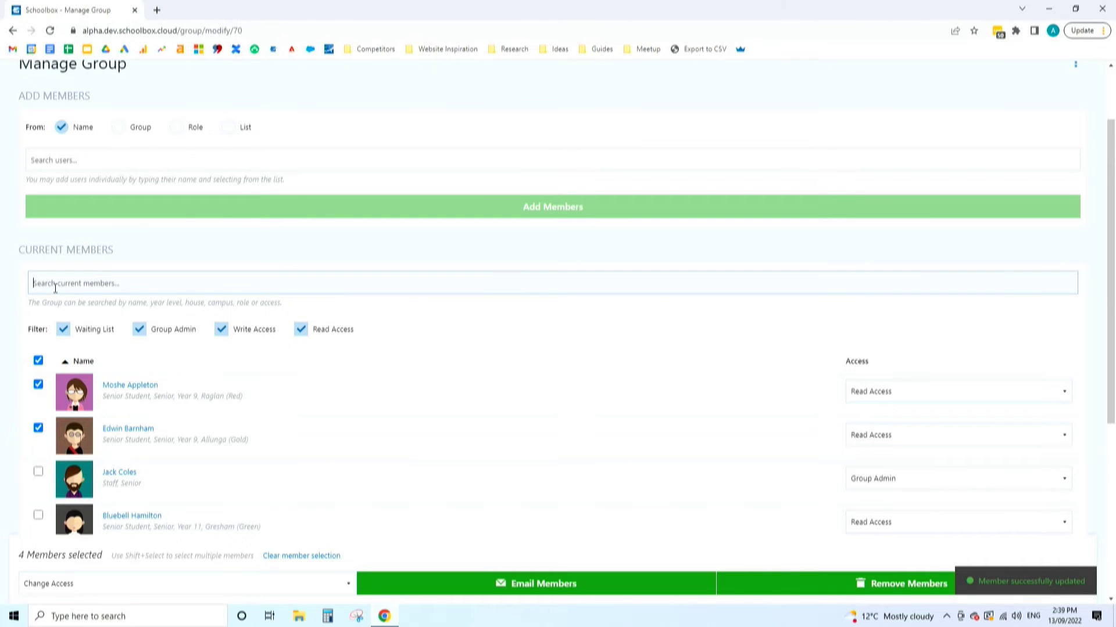
# - Untick the Group Admin, Waiting List, Write Access and Read Access filters, emptying the member list
pyautogui.click(138, 330)
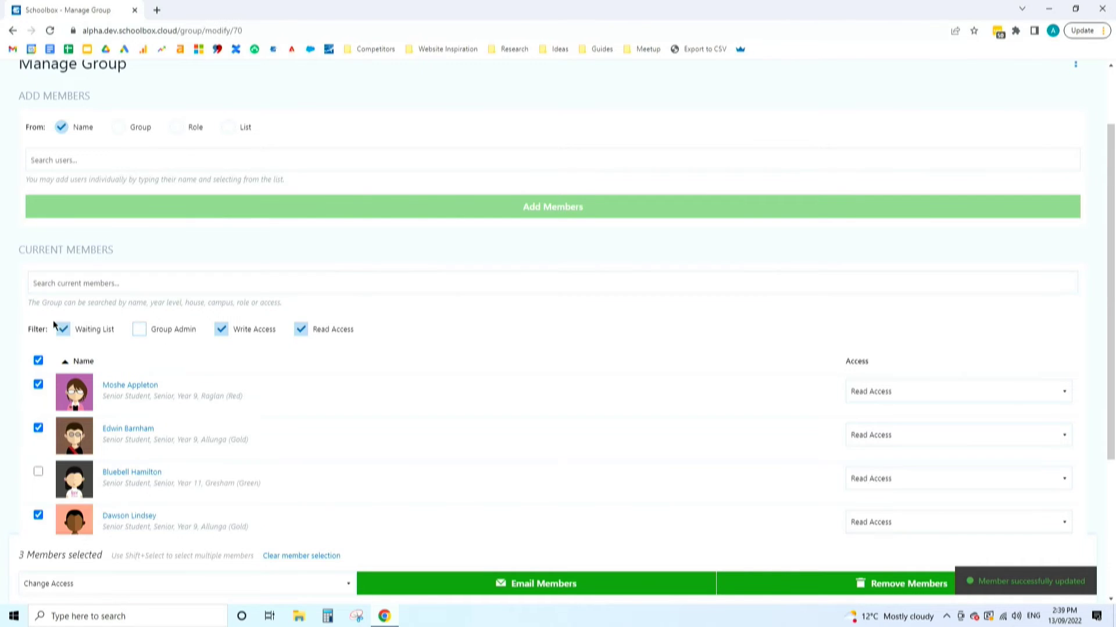
pyautogui.click(63, 329)
pyautogui.click(239, 333)
pyautogui.click(300, 329)
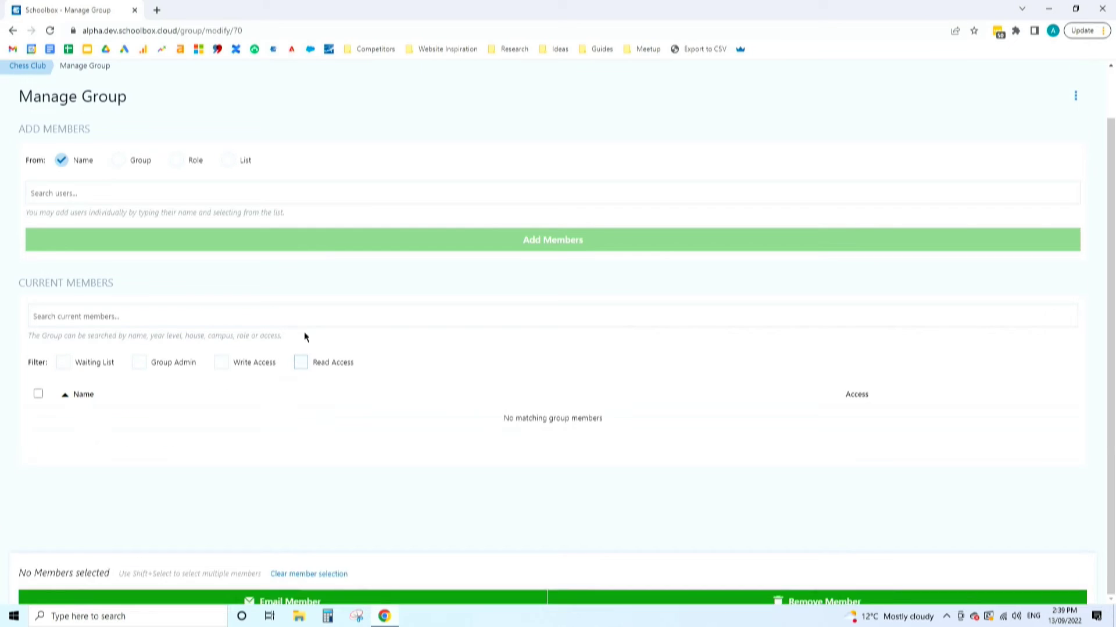
# - Try the Group Admin and Write Access filters, then show only Read Access members
pyautogui.click(140, 362)
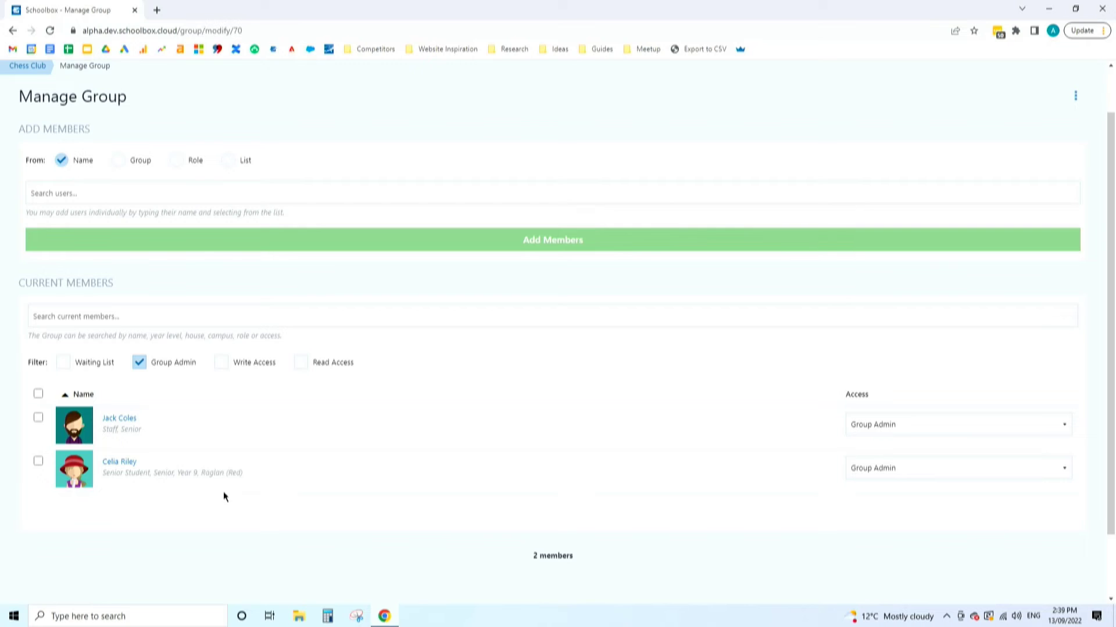
pyautogui.click(139, 362)
pyautogui.click(221, 362)
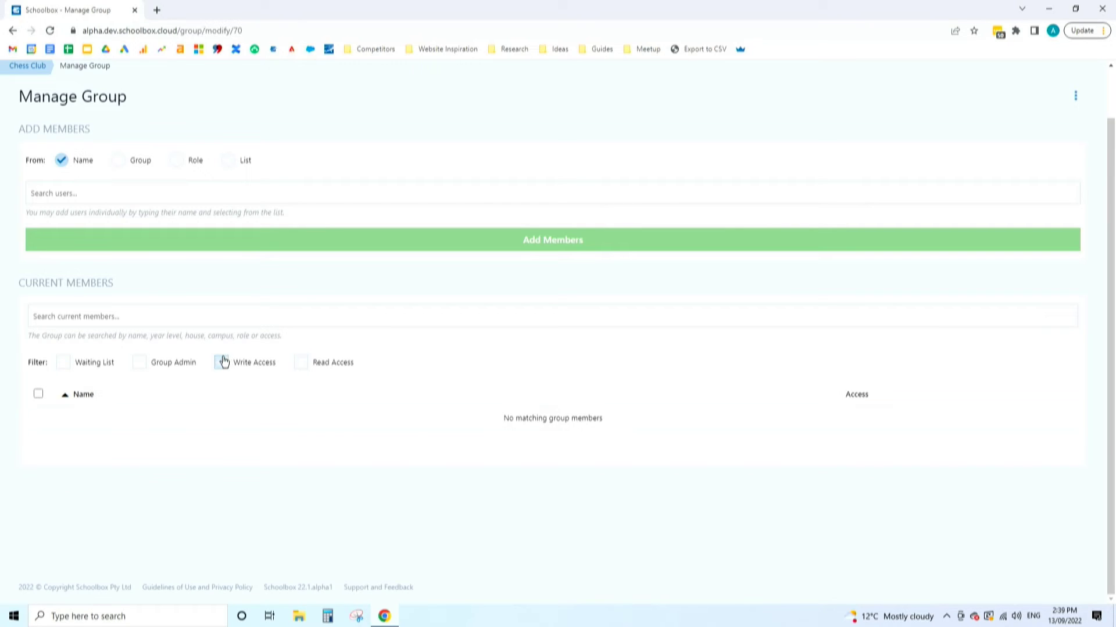
pyautogui.click(223, 362)
pyautogui.click(303, 363)
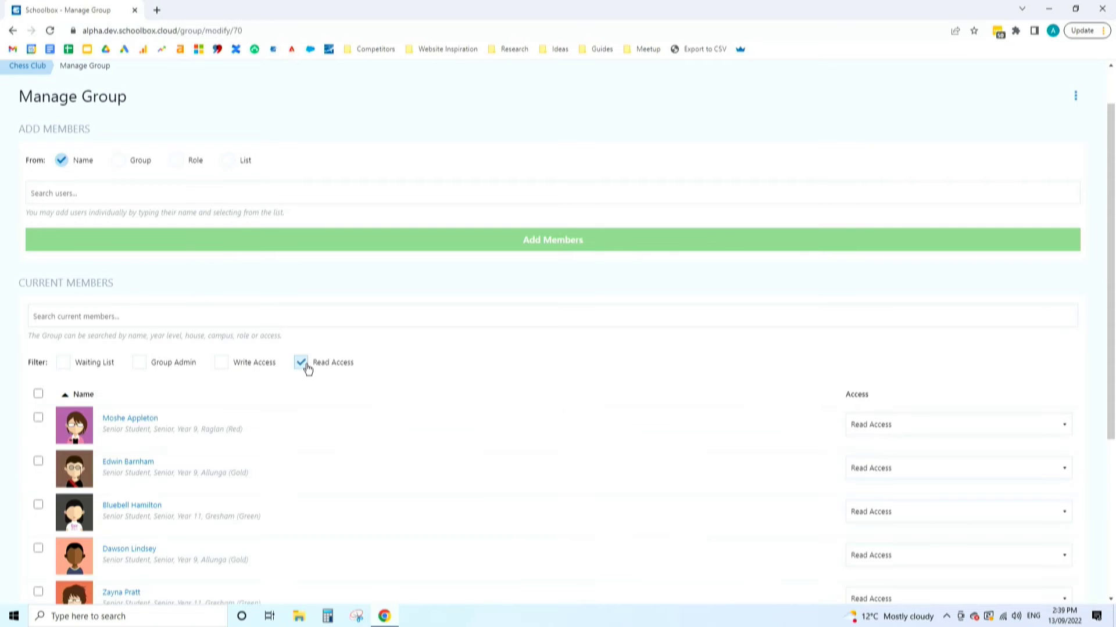
pyautogui.click(187, 203)
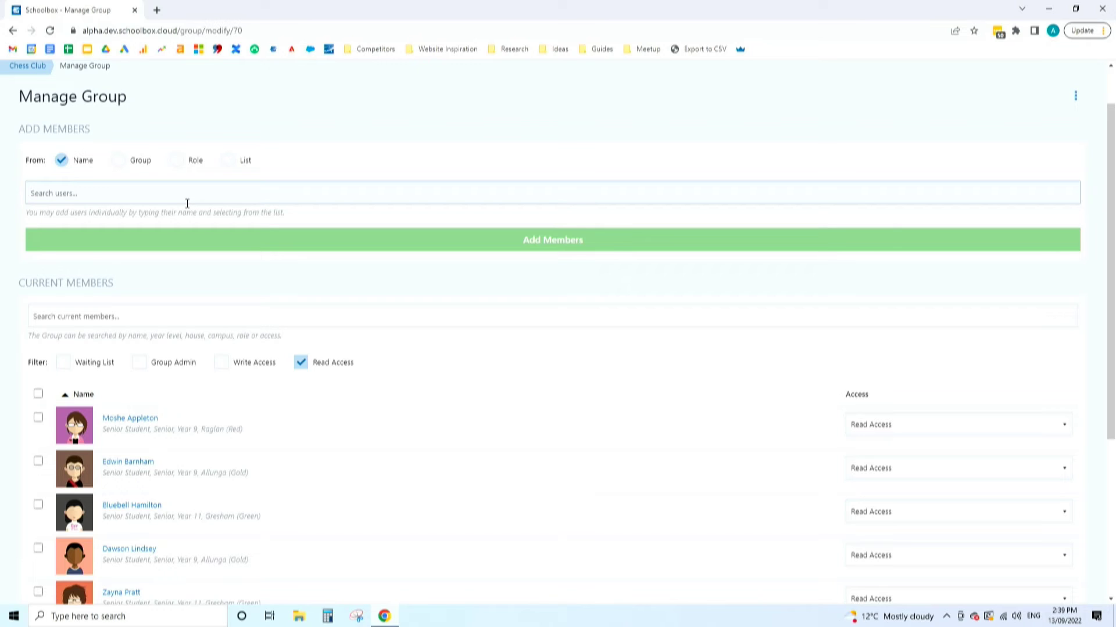
# - Search a staff member by surname, add them to Chess Club, and change their access to Write Access
pyautogui.write('white')
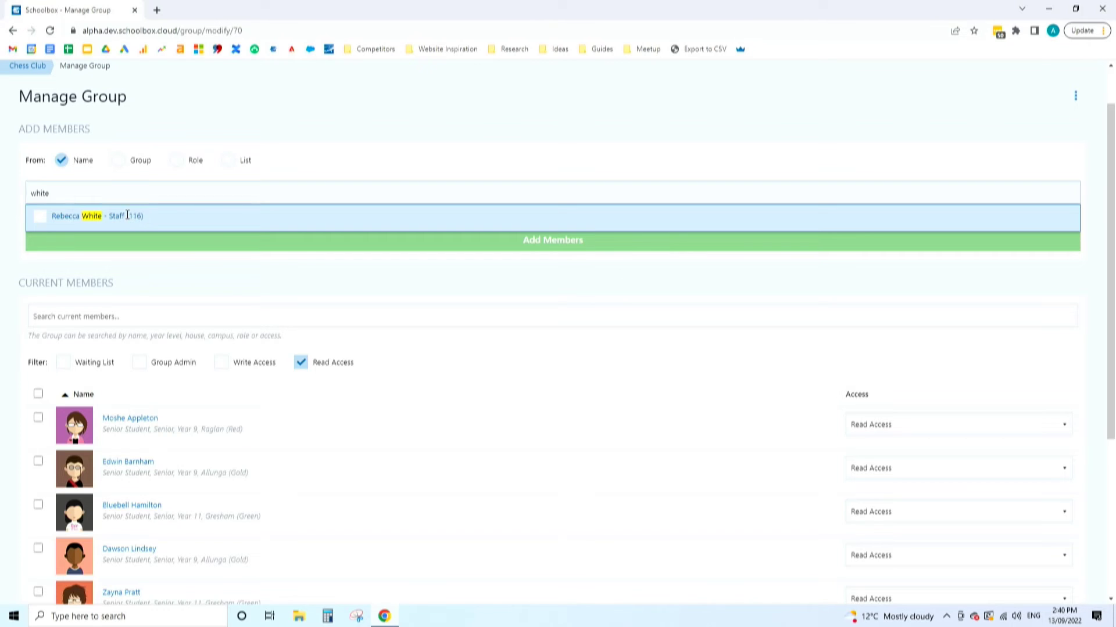
pyautogui.click(128, 216)
pyautogui.click(340, 274)
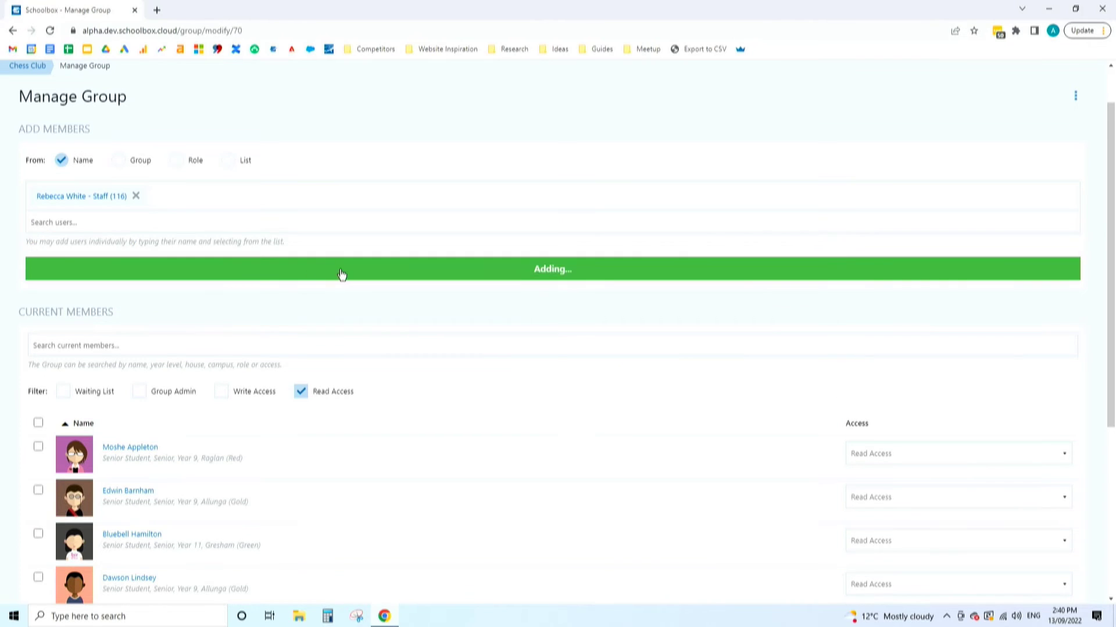
pyautogui.click(881, 426)
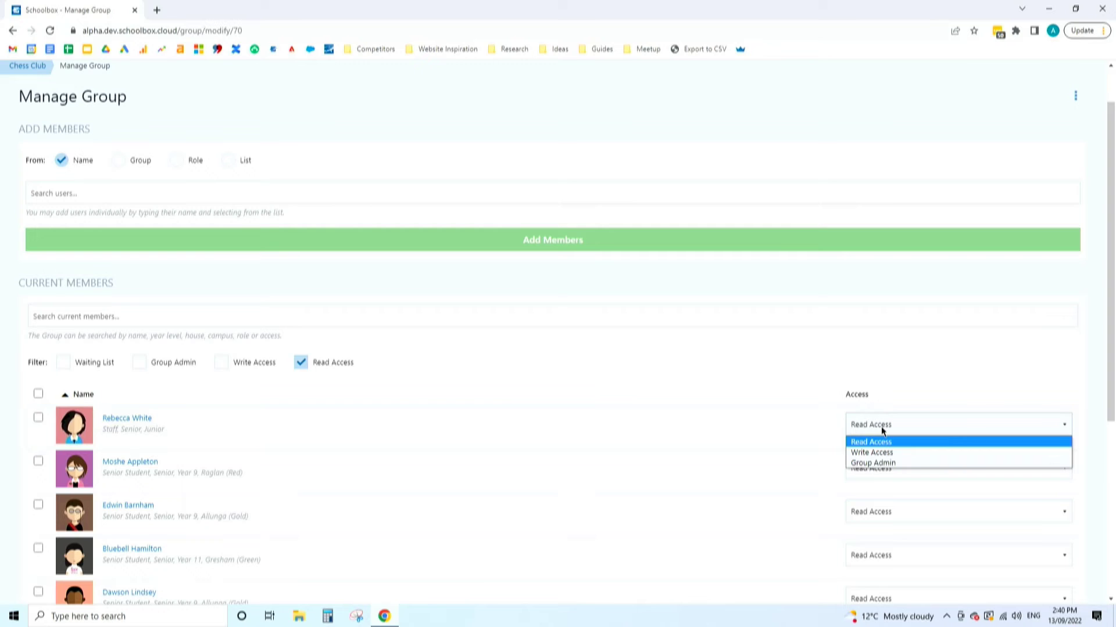
pyautogui.click(888, 454)
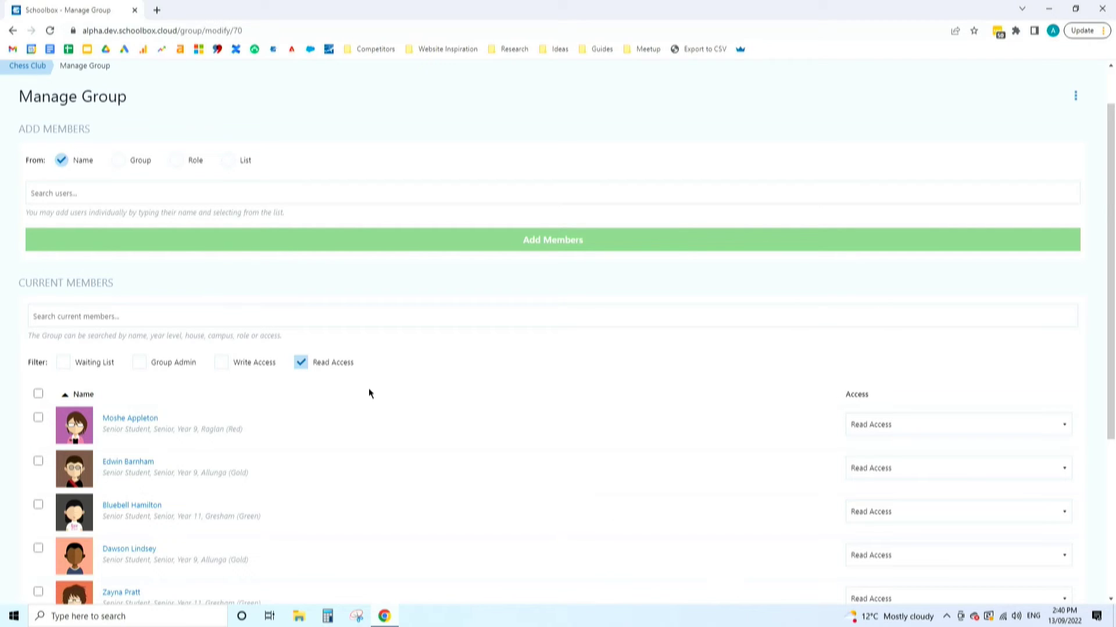
# - Switch the Add Members From option through Group and Role, ending on List
pyautogui.click(119, 162)
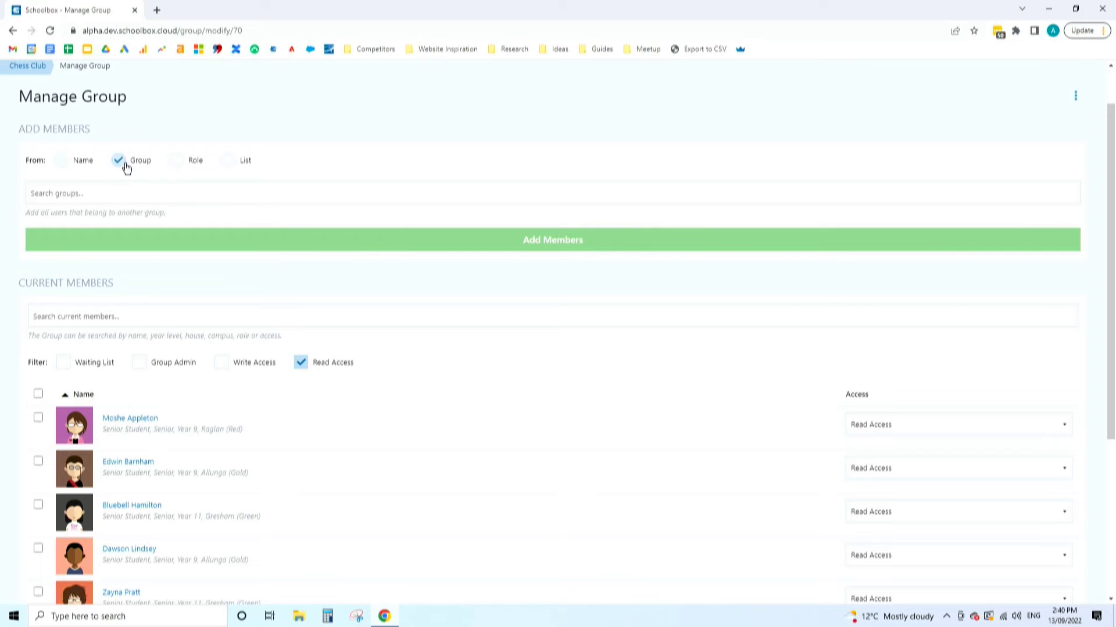
pyautogui.click(179, 164)
pyautogui.click(240, 162)
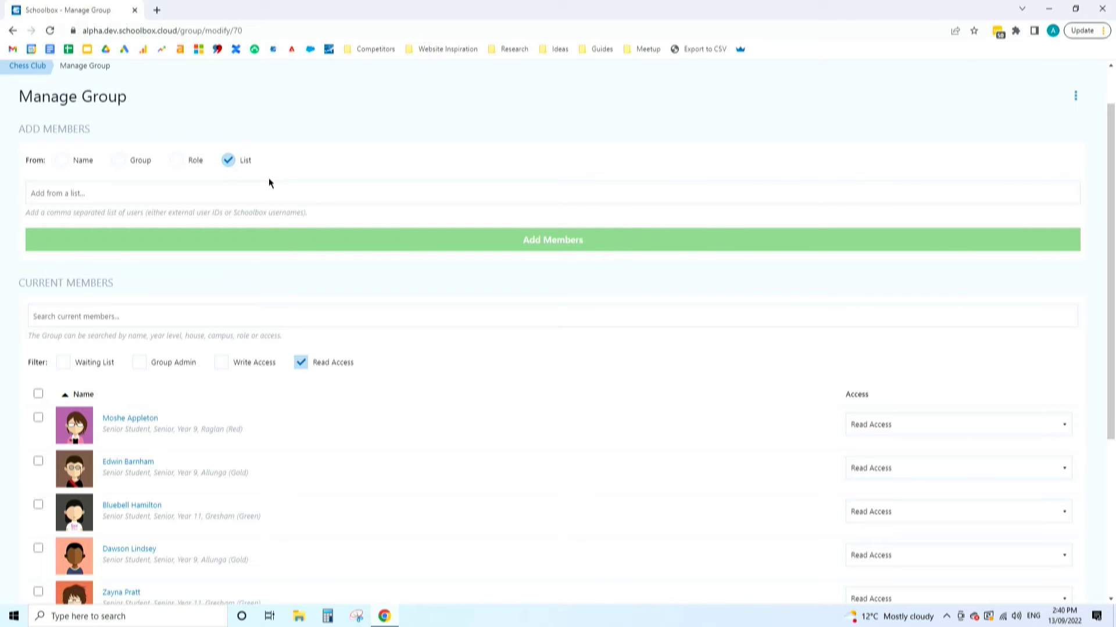
pyautogui.scroll(1, 492, 123)
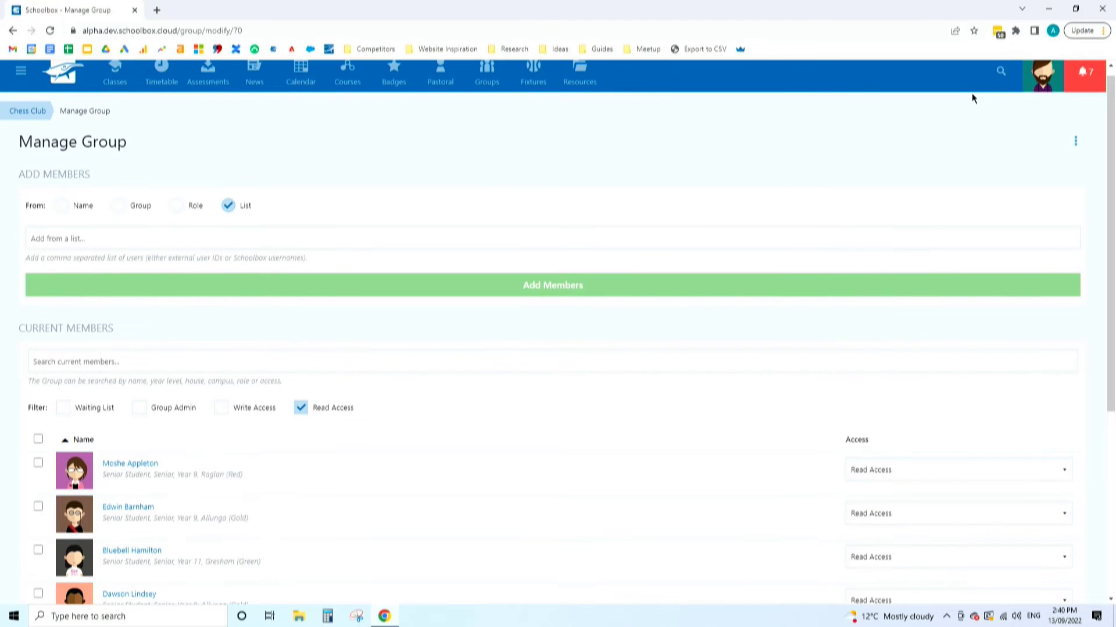
# - Open Update Group Settings from the Manage Group three-dot menu
pyautogui.click(1078, 143)
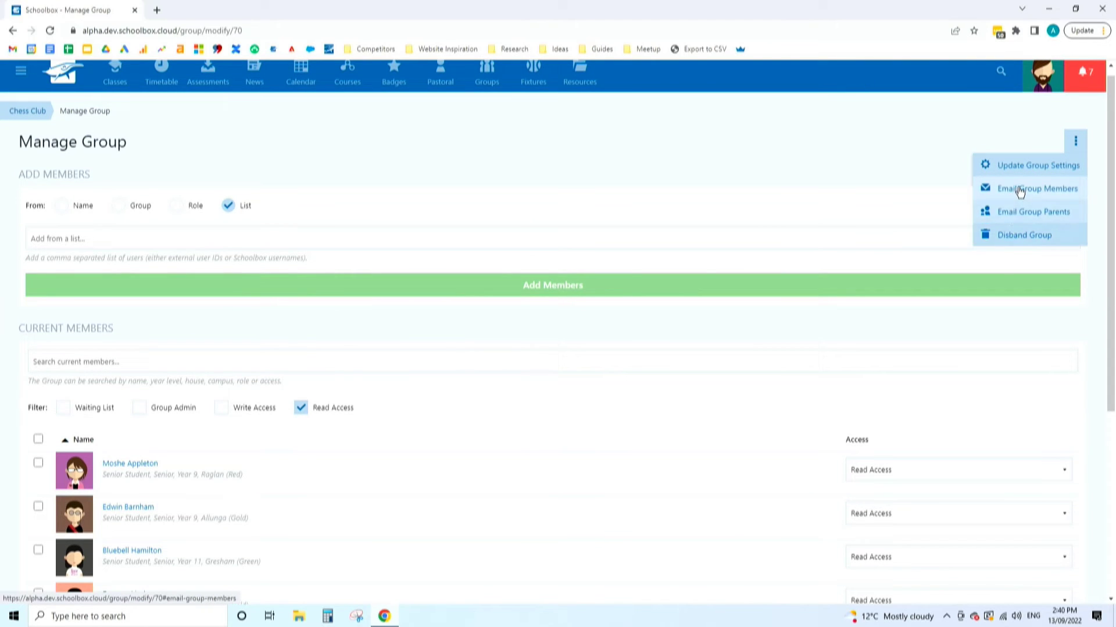
pyautogui.click(1006, 166)
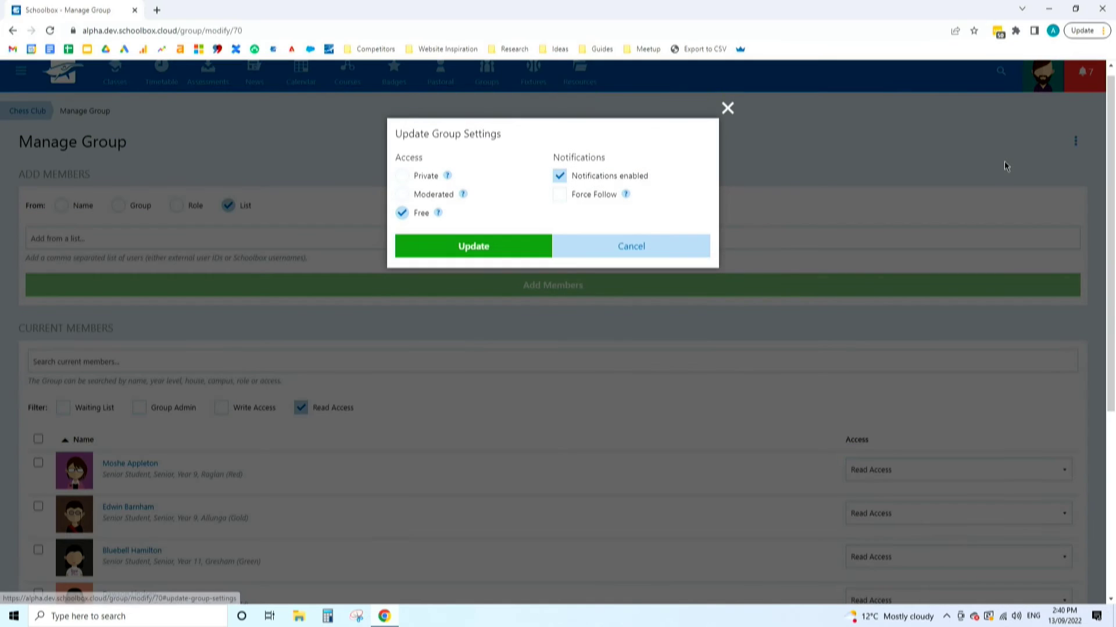